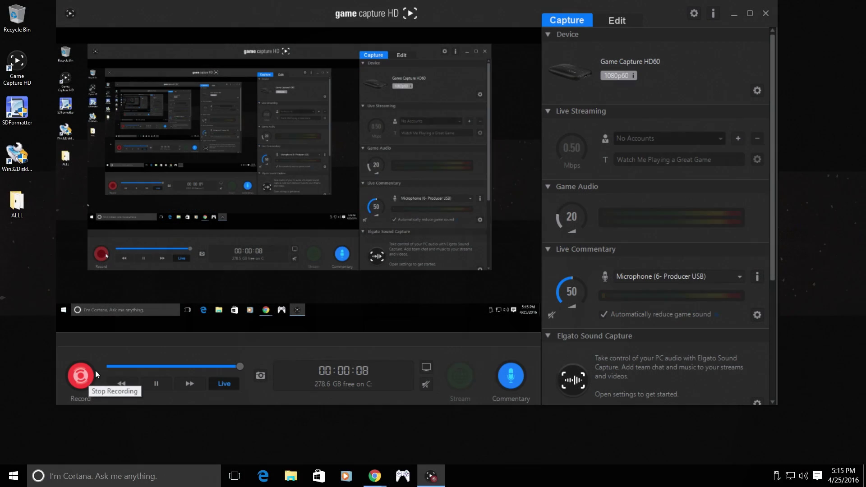
- Start recording in Game Capture HD and minimize its window to reveal the desktop
{"action": "left_click", "coordinate": [88, 376]}
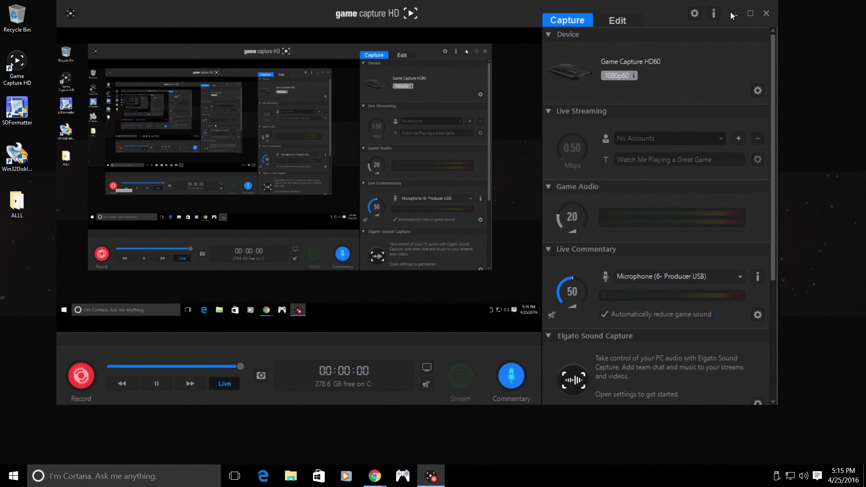
{"action": "left_click", "coordinate": [731, 14]}
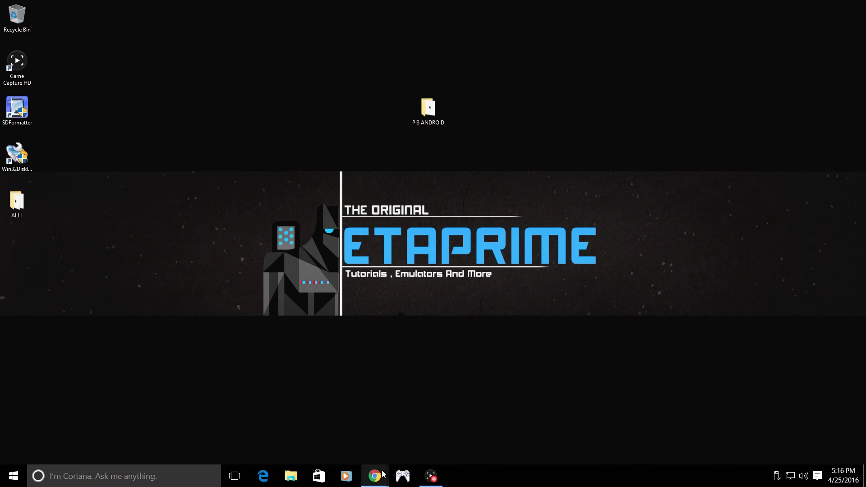
- Bring the Win32 Disk Imager SourceForge page forward from Chrome's taskbar preview
{"action": "mouse_move", "coordinate": [374, 474]}
{"action": "left_click", "coordinate": [412, 439]}
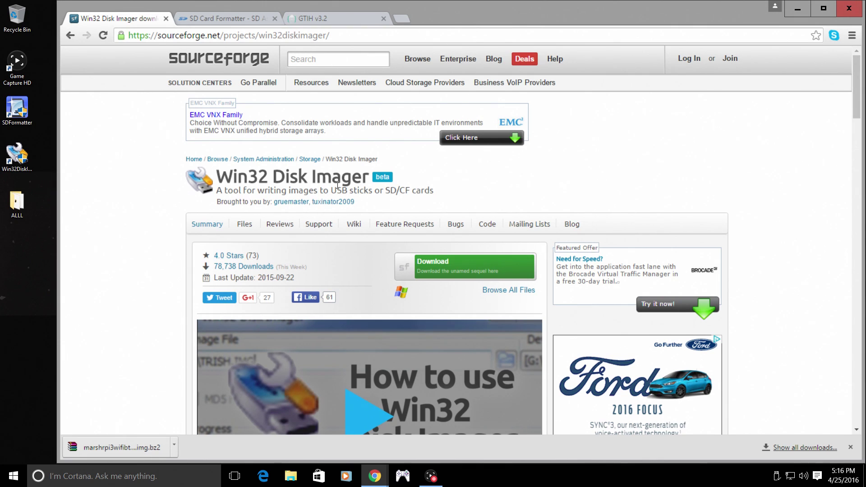
{"action": "scroll", "coordinate": [449, 187], "scroll_direction": "down", "scroll_amount": 2}
{"action": "scroll", "coordinate": [408, 184], "scroll_direction": "up", "scroll_amount": 2}
- Review the SD Formatter 4.0 system requirements and download buttons on the SD Card Formatter tab
{"action": "left_click", "coordinate": [217, 17]}
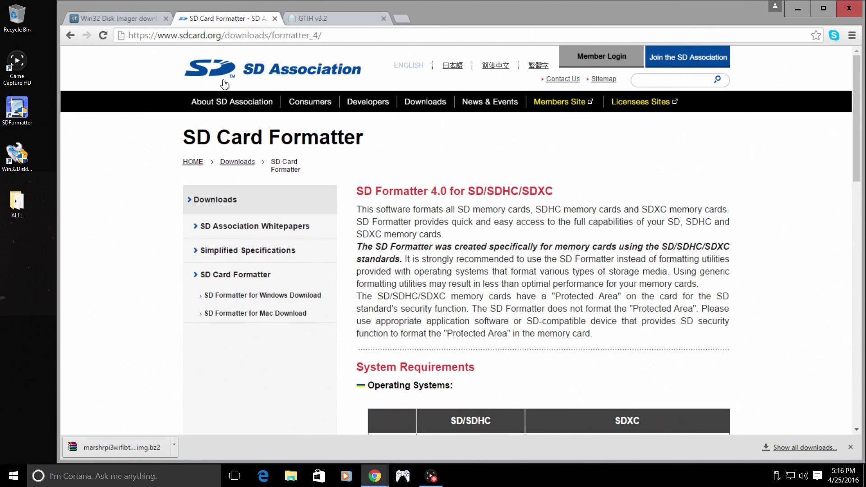
{"action": "scroll", "coordinate": [166, 174], "scroll_direction": "down", "scroll_amount": 1}
{"action": "scroll", "coordinate": [164, 172], "scroll_direction": "down", "scroll_amount": 10}
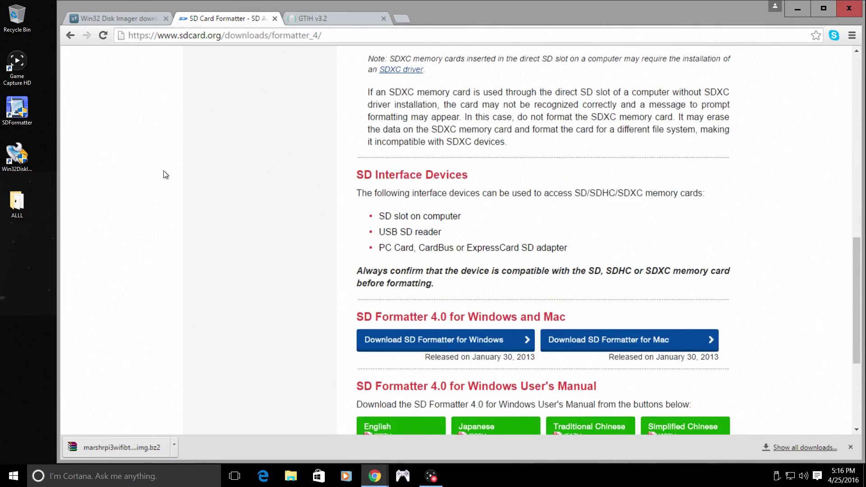
{"action": "scroll", "coordinate": [163, 172], "scroll_direction": "up", "scroll_amount": 8}
{"action": "scroll", "coordinate": [164, 172], "scroll_direction": "up", "scroll_amount": 3}
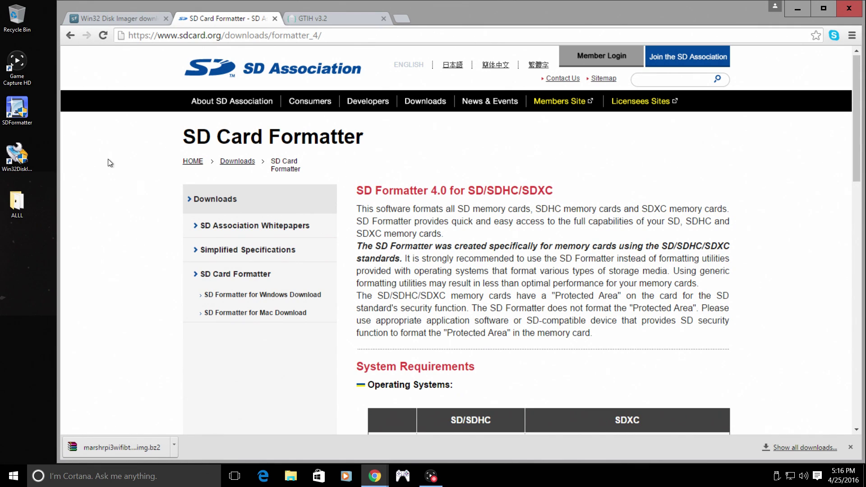
{"action": "scroll", "coordinate": [119, 175], "scroll_direction": "down", "scroll_amount": 4}
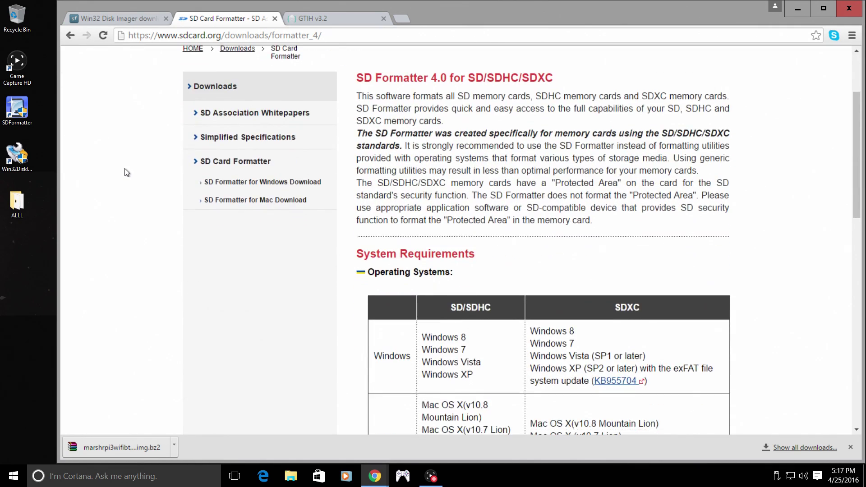
{"action": "scroll", "coordinate": [127, 170], "scroll_direction": "up", "scroll_amount": 4}
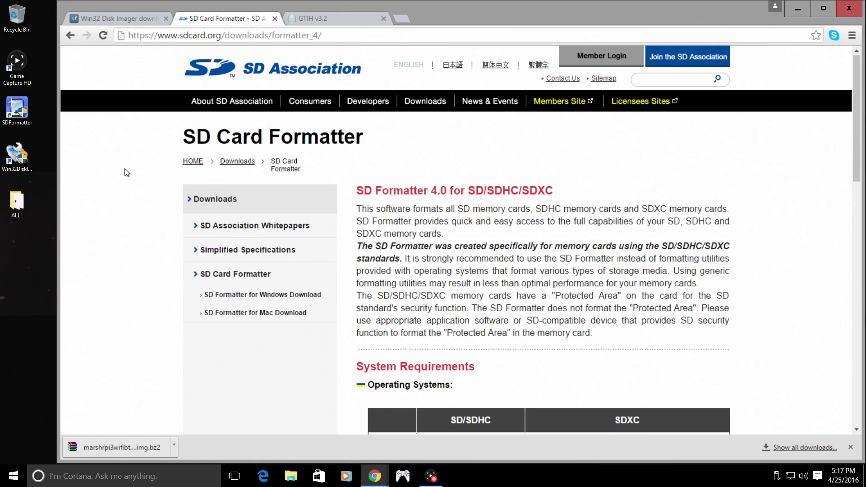
{"action": "scroll", "coordinate": [125, 168], "scroll_direction": "down", "scroll_amount": 3}
{"action": "scroll", "coordinate": [125, 168], "scroll_direction": "up", "scroll_amount": 3}
{"action": "scroll", "coordinate": [124, 170], "scroll_direction": "down", "scroll_amount": 15}
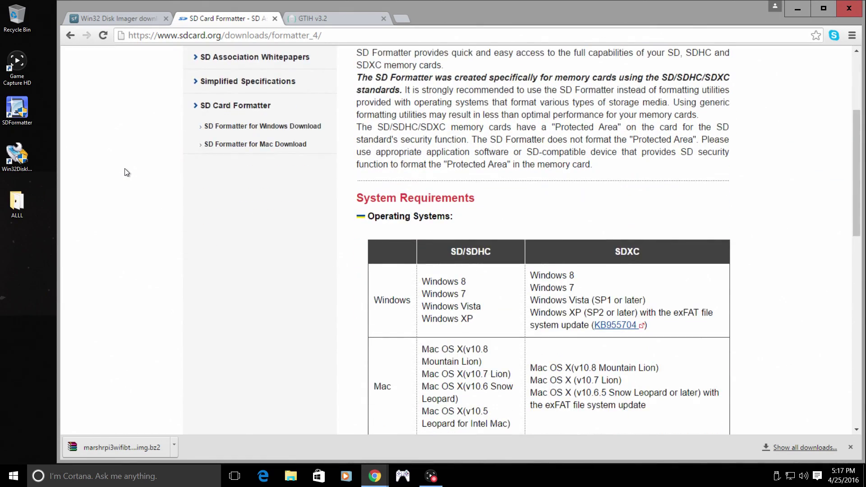
{"action": "scroll", "coordinate": [125, 169], "scroll_direction": "up", "scroll_amount": 15}
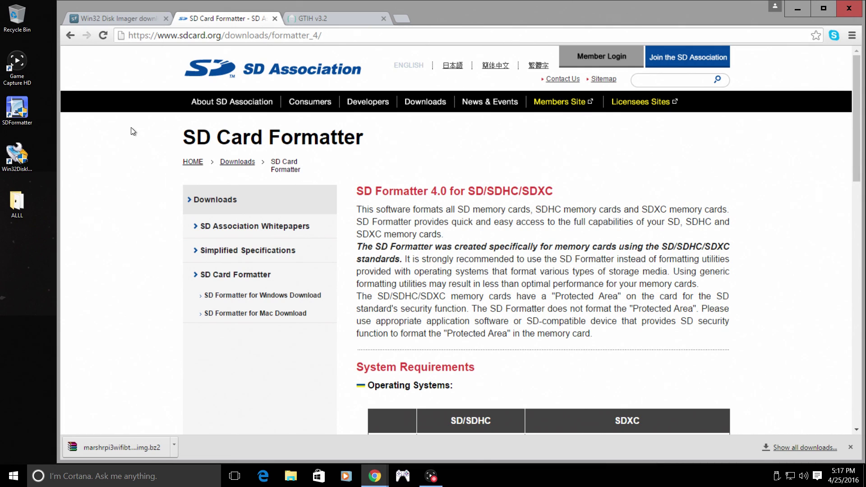
- Follow the GTIH WordPress blog's Download link to the marshrpi3wifibt19042016.img.bz2 MediaFire page
{"action": "left_click", "coordinate": [332, 16]}
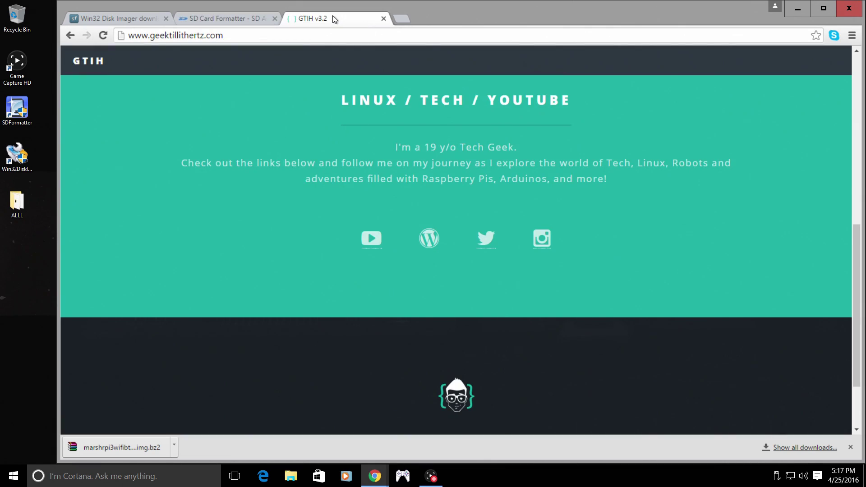
{"action": "scroll", "coordinate": [491, 262], "scroll_direction": "up", "scroll_amount": 1}
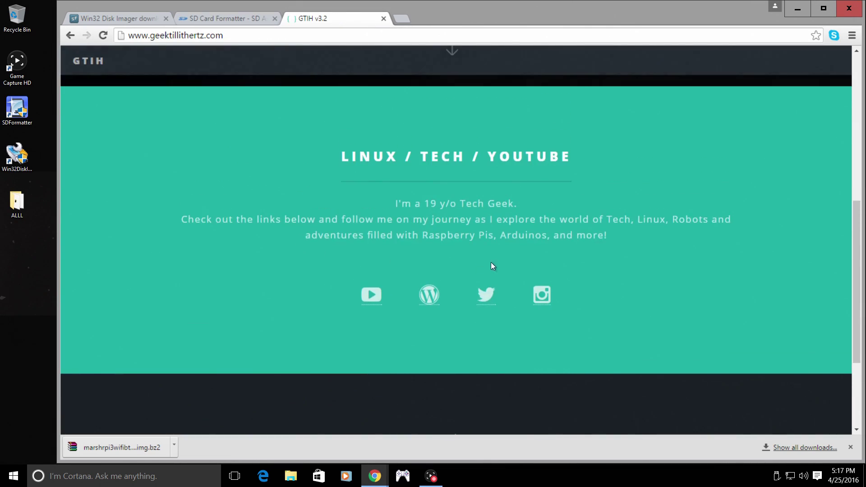
{"action": "left_click", "coordinate": [425, 294]}
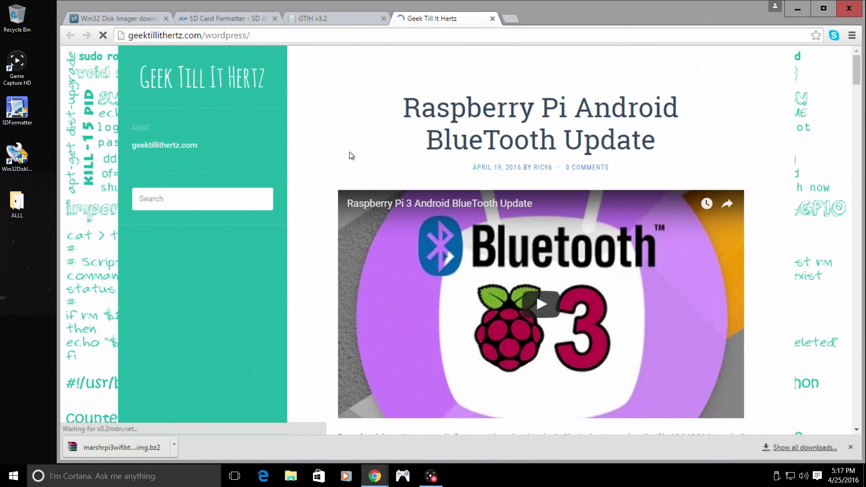
{"action": "scroll", "coordinate": [315, 160], "scroll_direction": "down", "scroll_amount": 4}
{"action": "scroll", "coordinate": [315, 160], "scroll_direction": "up", "scroll_amount": 3}
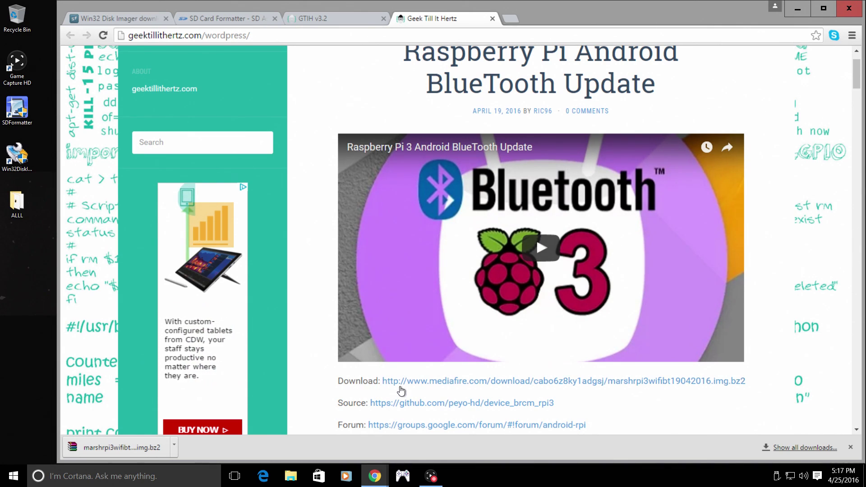
{"action": "left_click", "coordinate": [423, 382]}
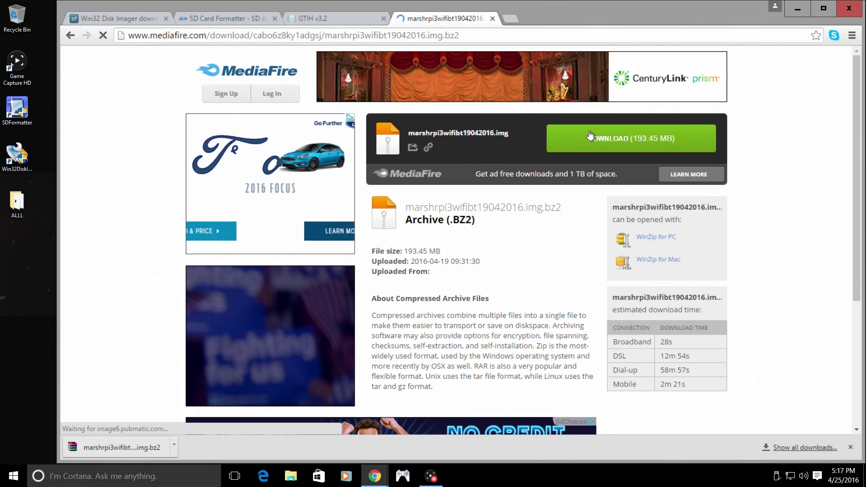
- Open PI3 ANDROID on the desktop and extract the archive to marshrpi3wifibt19042016.img\ with WinRAR
{"action": "left_click", "coordinate": [798, 13]}
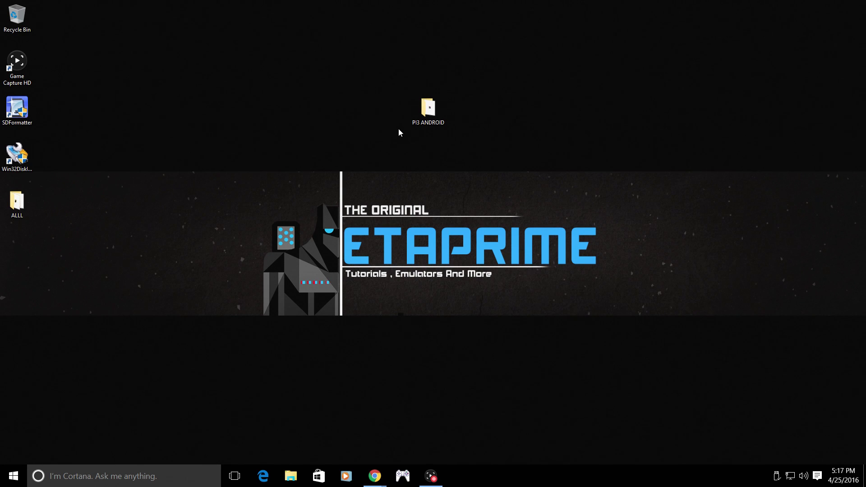
{"action": "double_click", "coordinate": [428, 113]}
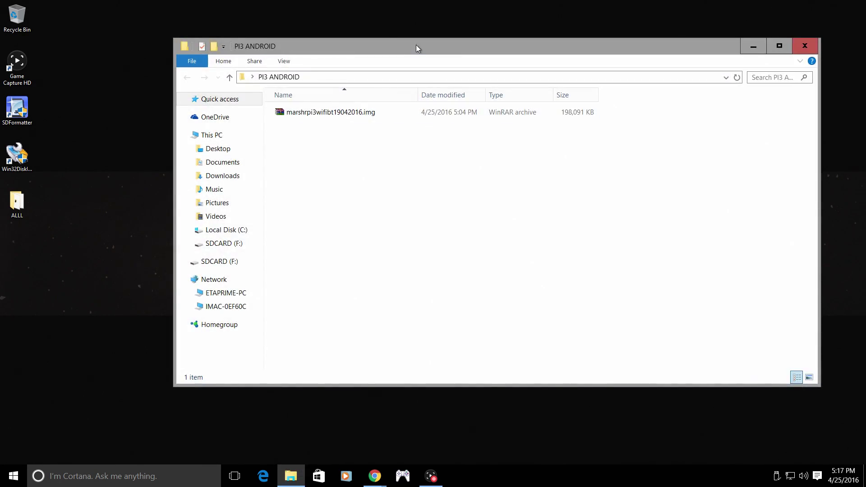
{"action": "left_click_drag", "start_coordinate": [416, 45], "coordinate": [358, 33]}
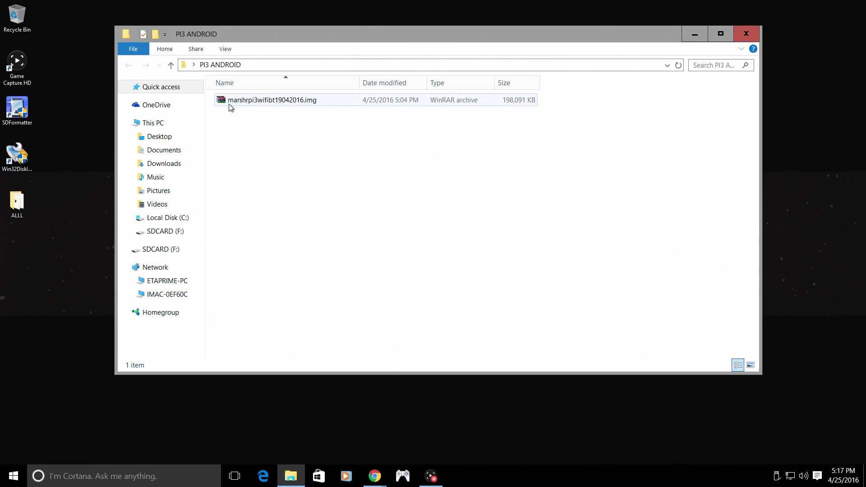
{"action": "right_click", "coordinate": [259, 101]}
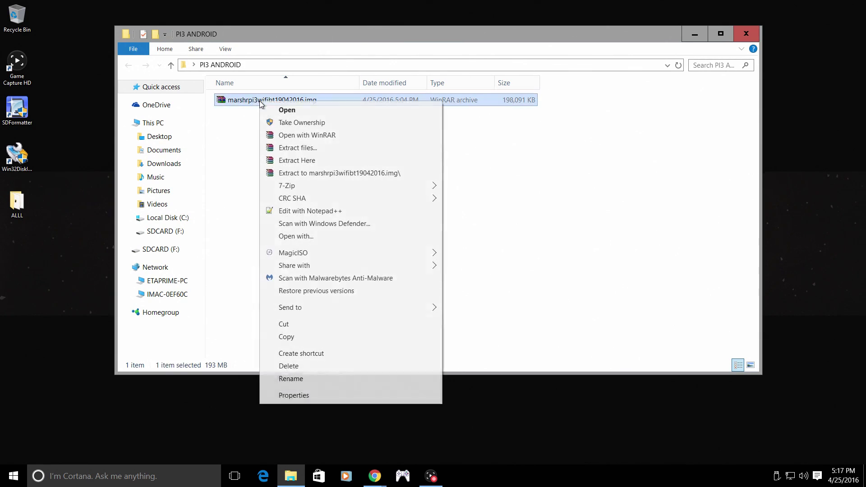
{"action": "left_click", "coordinate": [359, 173]}
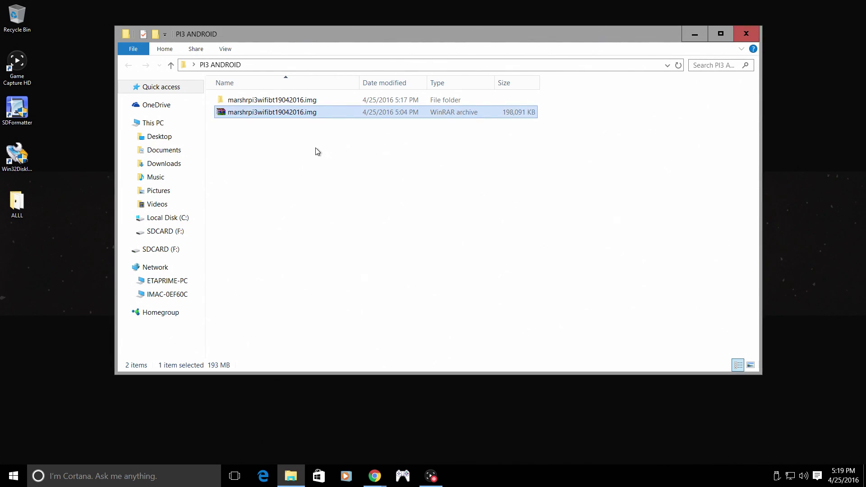
- Open the extracted folder and confirm in Properties that the disk image is 7.40 GB
{"action": "left_click", "coordinate": [248, 100]}
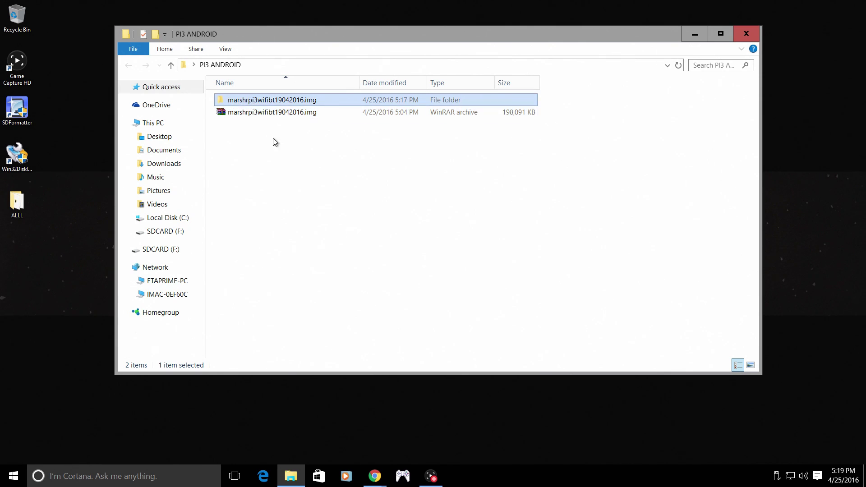
{"action": "double_click", "coordinate": [257, 100]}
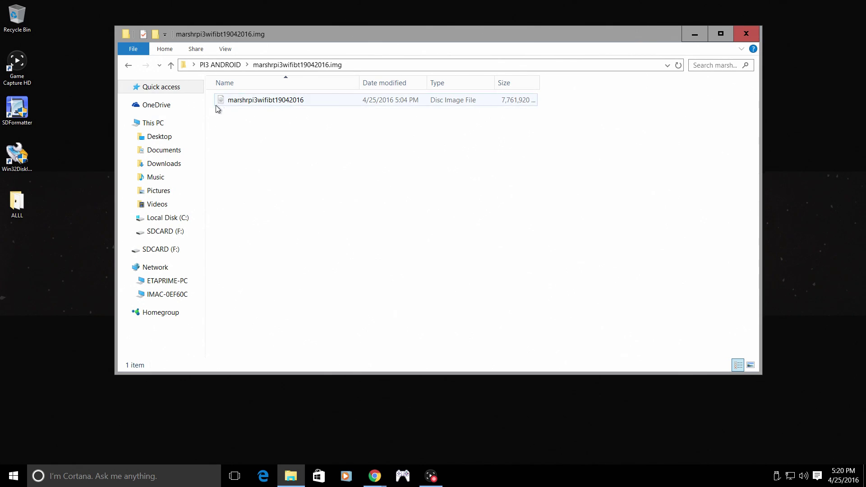
{"action": "right_click", "coordinate": [248, 104]}
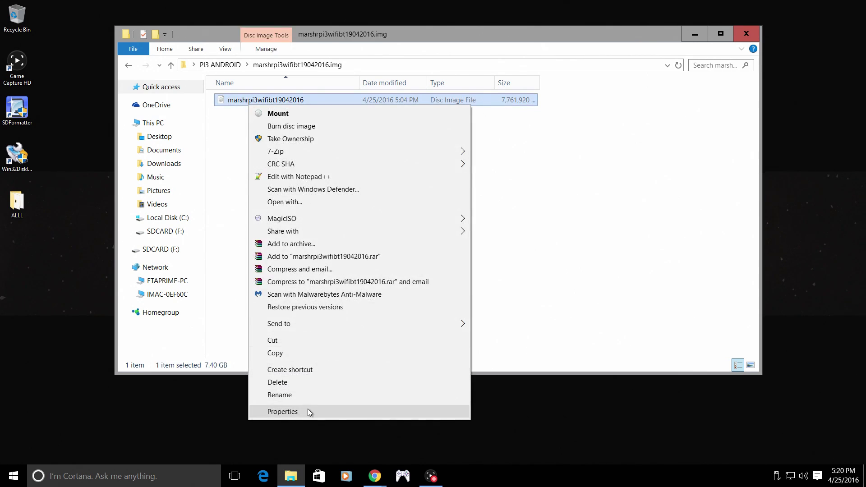
{"action": "left_click", "coordinate": [307, 410]}
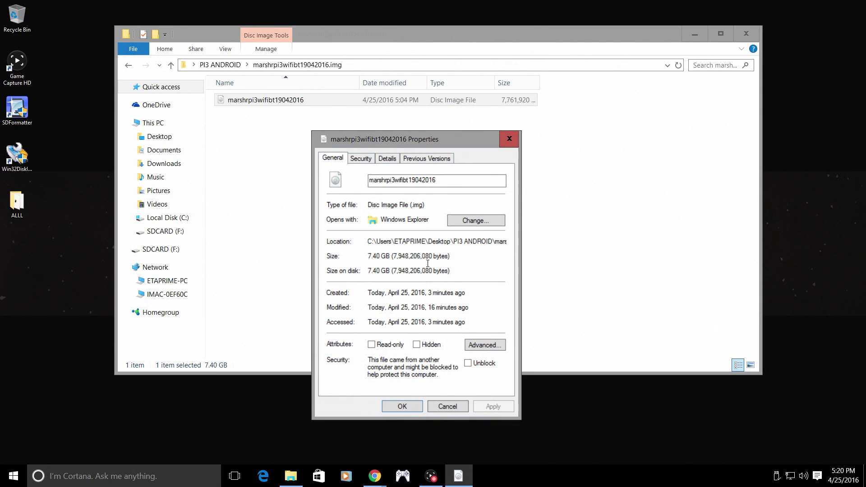
{"action": "left_click", "coordinate": [510, 140]}
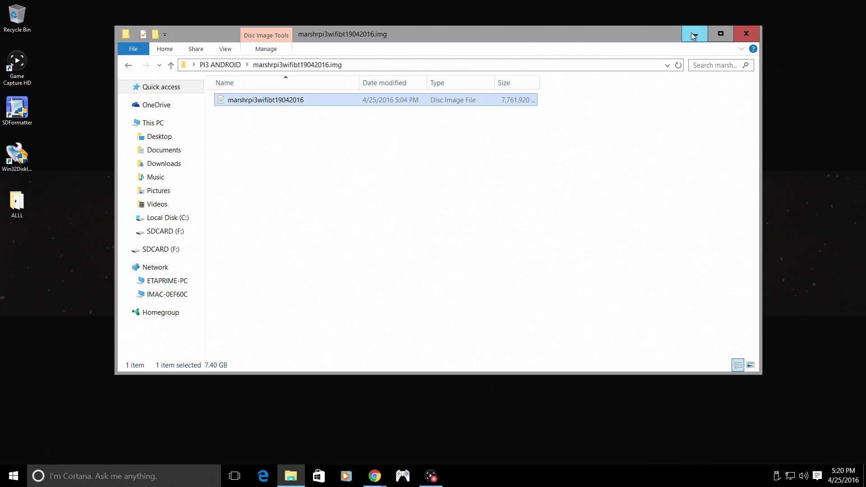
- Close PI3 ANDROID and check in a new Explorer window that SDCARD (F:) is empty
{"action": "left_click", "coordinate": [746, 34]}
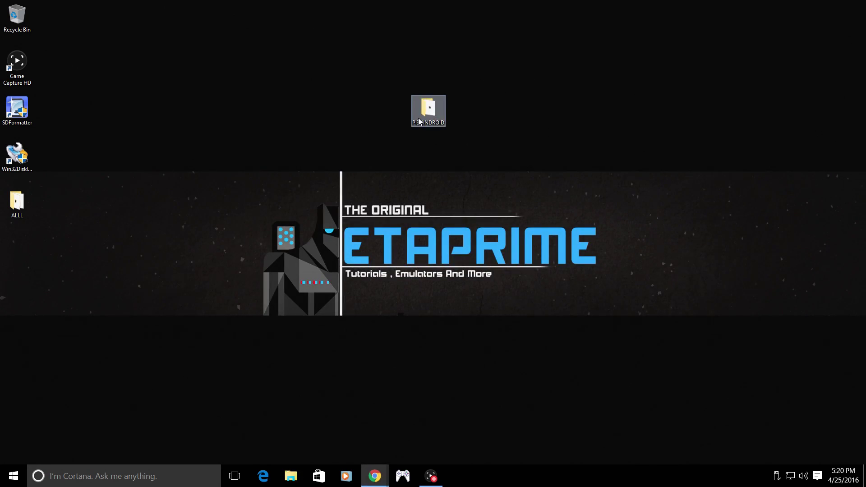
{"action": "left_click", "coordinate": [289, 475]}
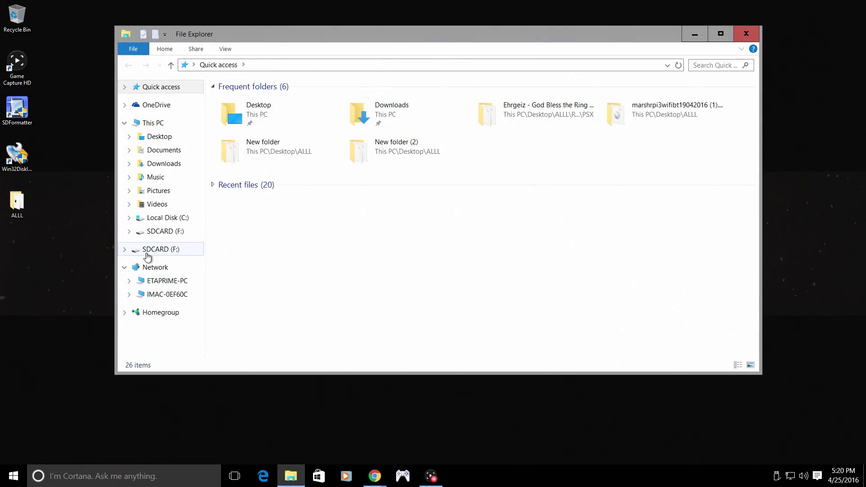
{"action": "left_click", "coordinate": [125, 250]}
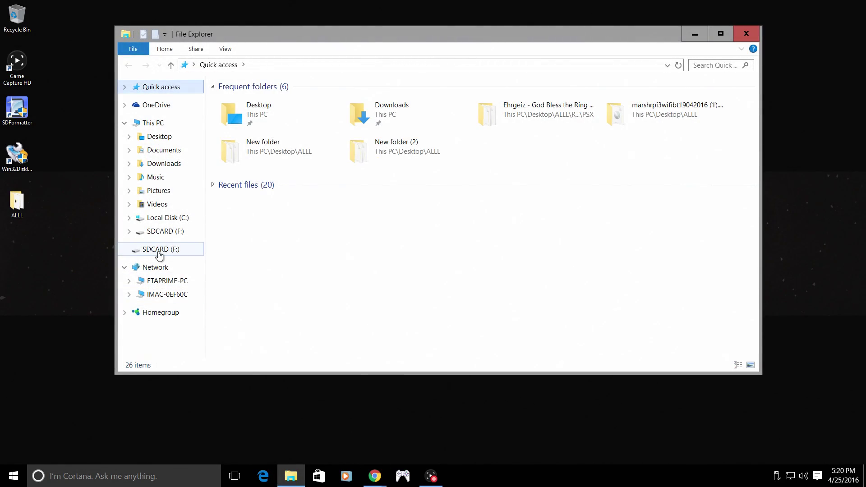
{"action": "left_click", "coordinate": [159, 252]}
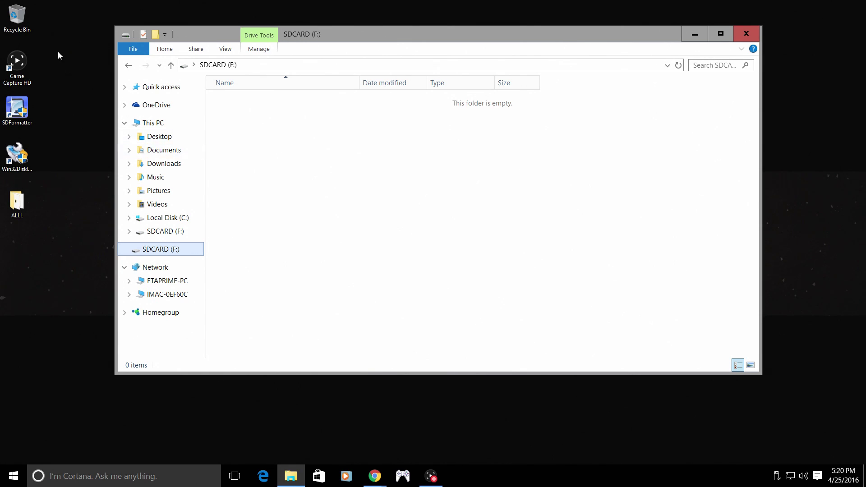
{"action": "left_click", "coordinate": [28, 124]}
- Close the drive window and confirm Win32 Disk Imager's only target device is F:\
{"action": "left_click", "coordinate": [745, 34]}
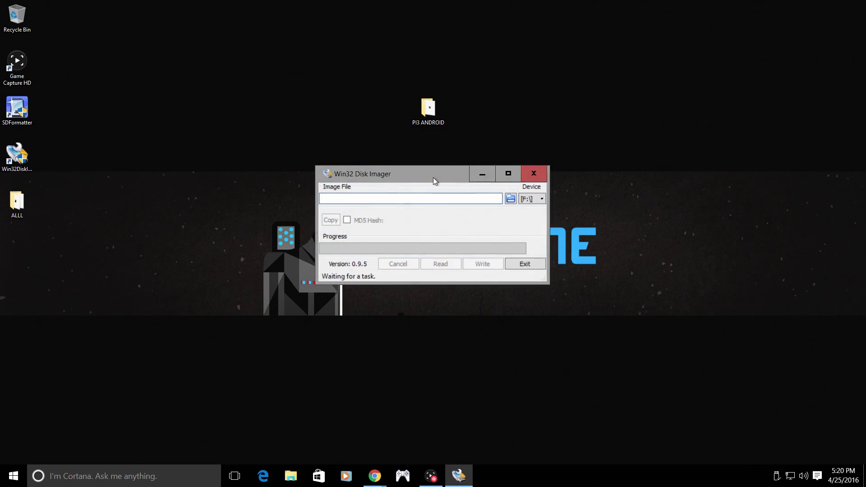
{"action": "left_click_drag", "start_coordinate": [433, 178], "coordinate": [425, 153]}
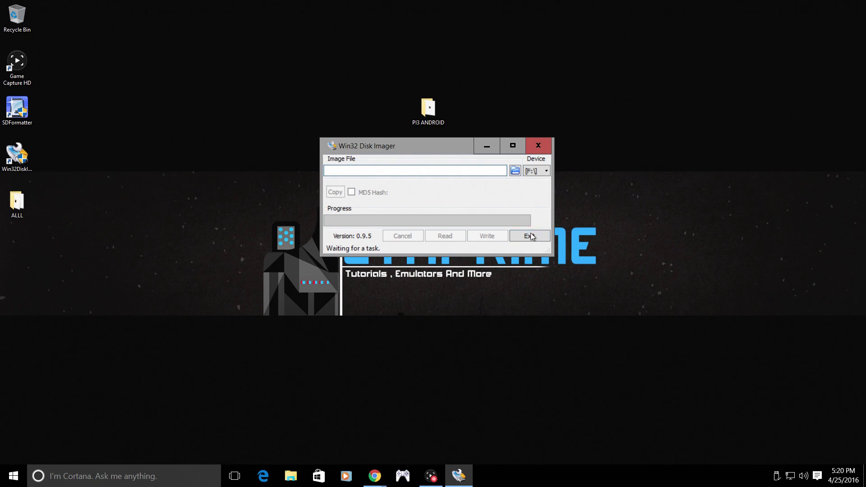
{"action": "left_click", "coordinate": [544, 173]}
{"action": "left_click", "coordinate": [291, 476]}
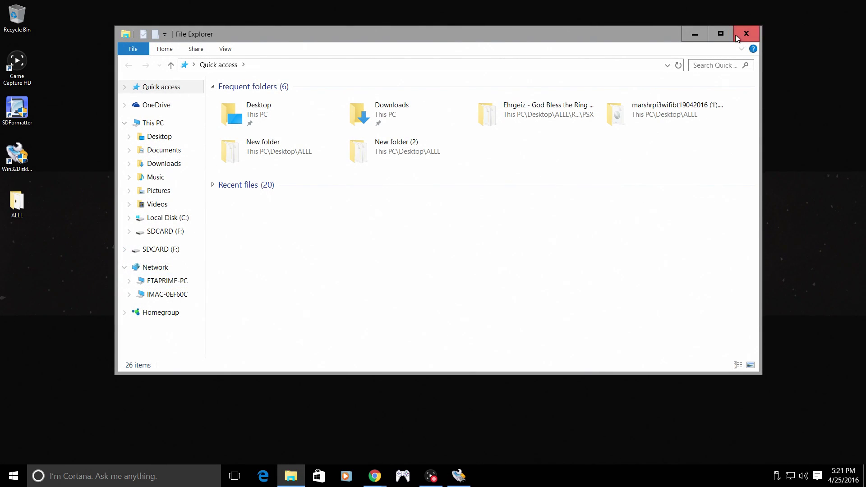
{"action": "left_click", "coordinate": [736, 33]}
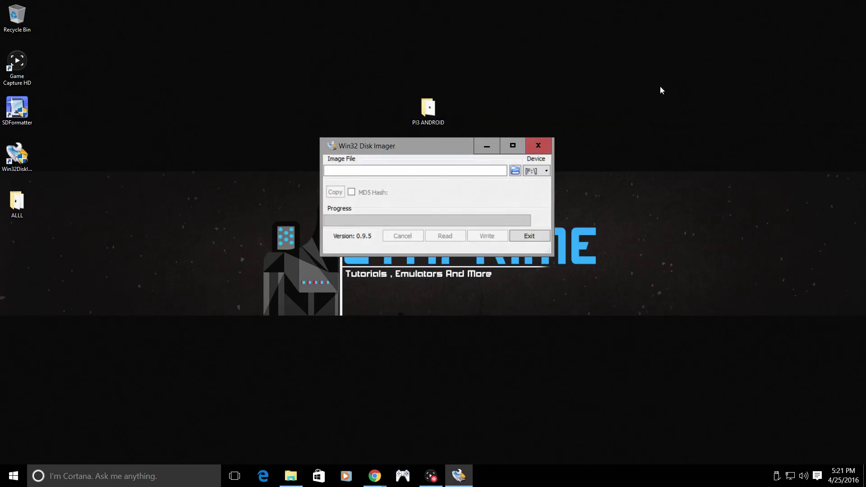
- Browse to Desktop > PI3 ANDROID and pick the marshrpi3wifibt19042016.img disk image file
{"action": "left_click", "coordinate": [515, 171]}
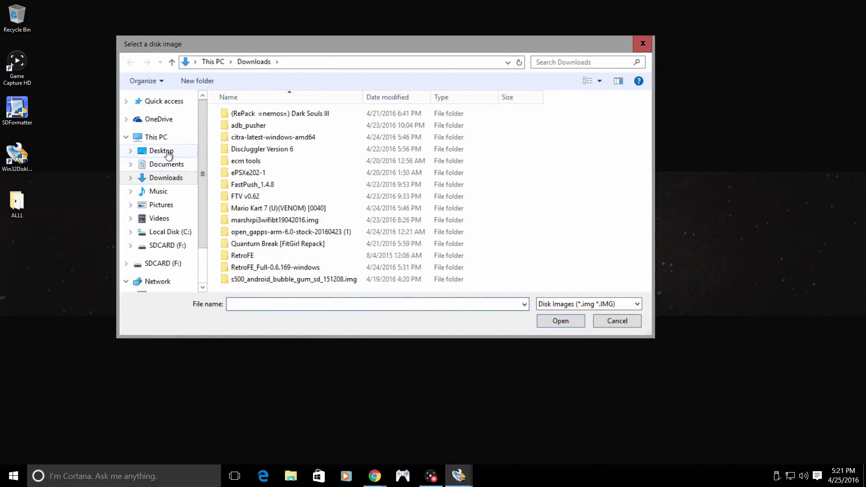
{"action": "left_click", "coordinate": [167, 153]}
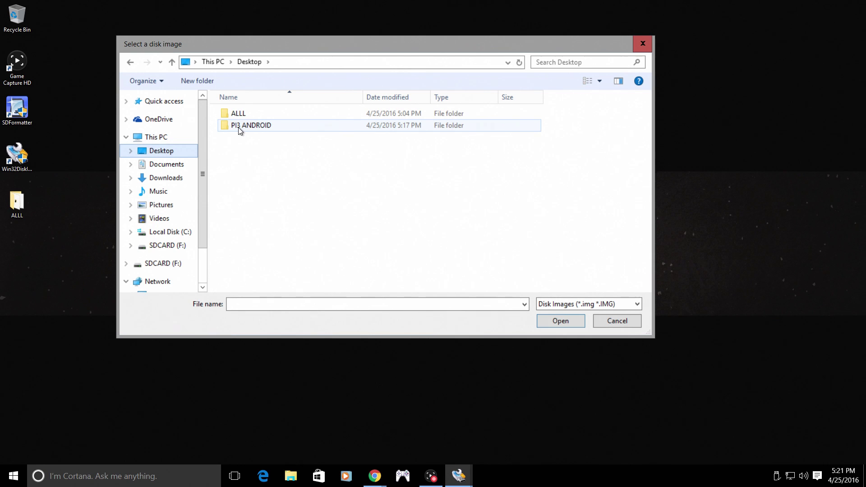
{"action": "double_click", "coordinate": [251, 126]}
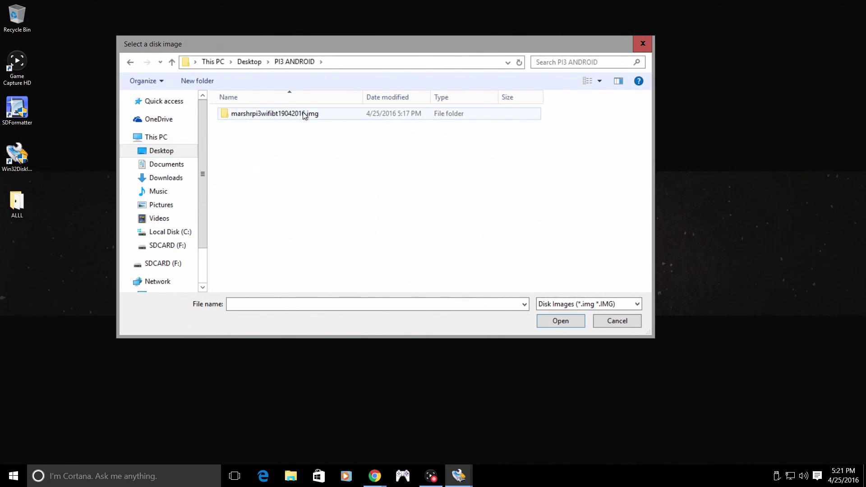
{"action": "double_click", "coordinate": [267, 113]}
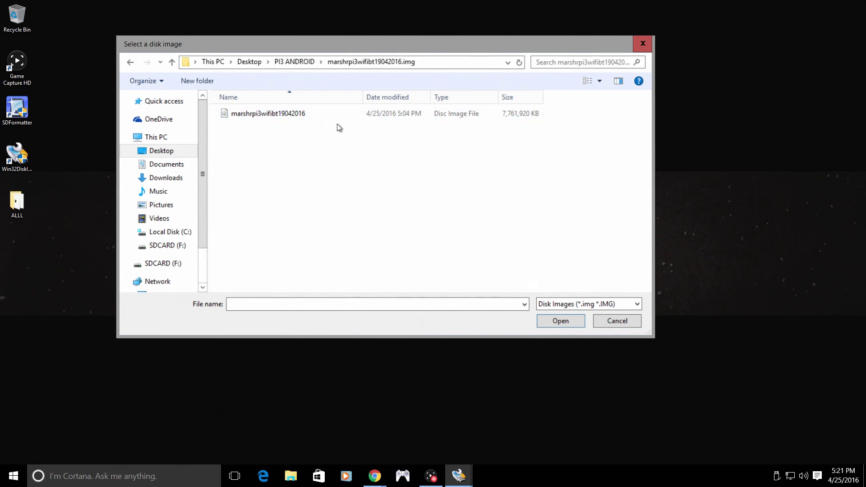
{"action": "double_click", "coordinate": [277, 117]}
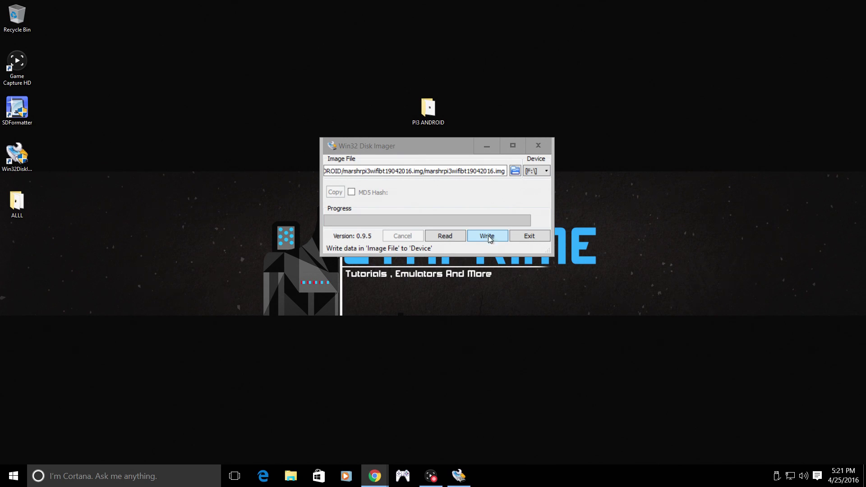
{"action": "left_click_drag", "start_coordinate": [434, 152], "coordinate": [408, 161]}
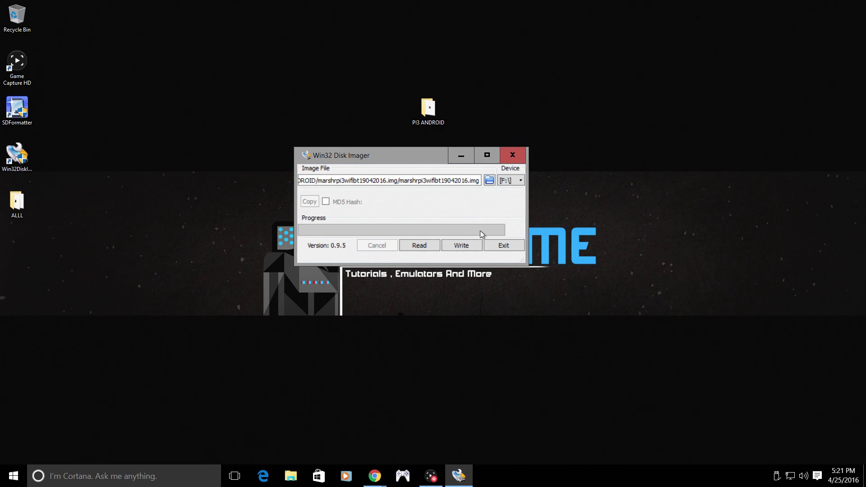
- Write the image to device F:\, confirming the overwrite of the SD card
{"action": "left_click", "coordinate": [471, 247]}
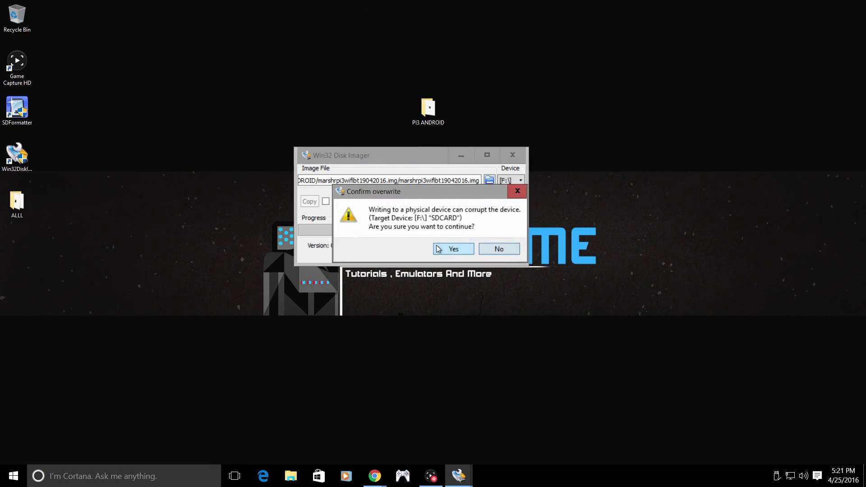
{"action": "left_click", "coordinate": [449, 248]}
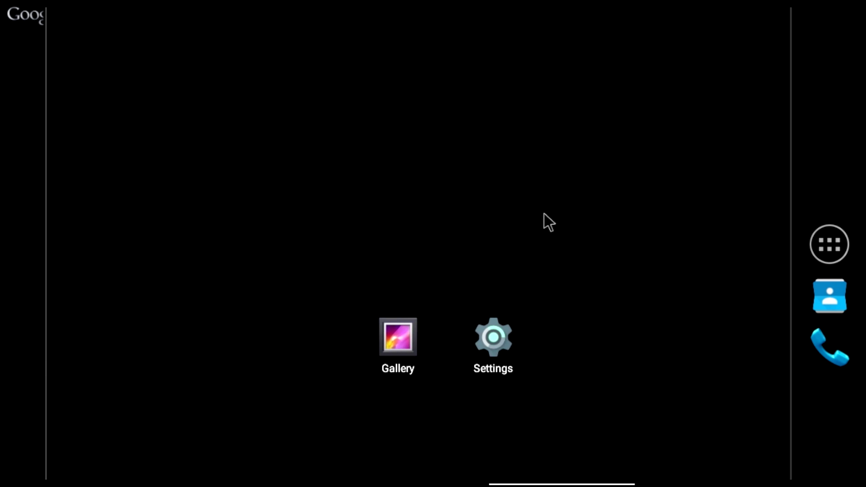
- Open Android Marshmallow's Settings from the all-apps list
{"action": "left_click", "coordinate": [829, 239]}
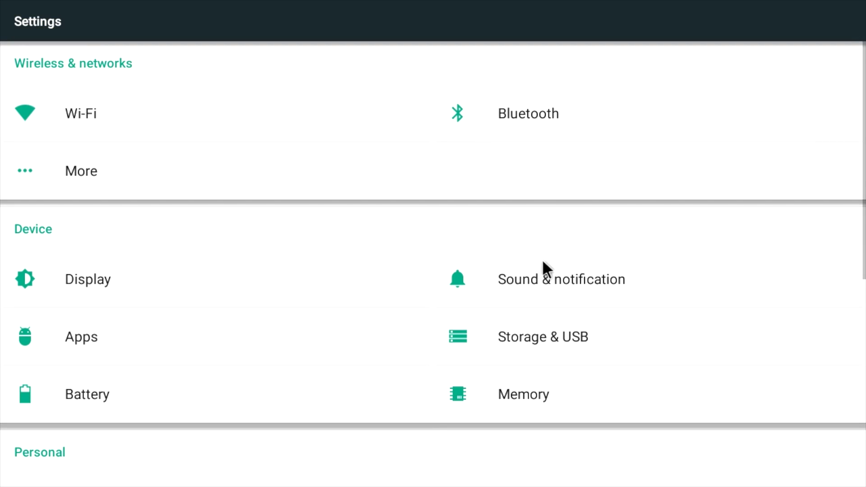
- Enter Developer options and switch on USB debugging, accepting the Allow USB debugging prompt
{"action": "scroll", "coordinate": [535, 268], "scroll_direction": "down", "scroll_amount": 5}
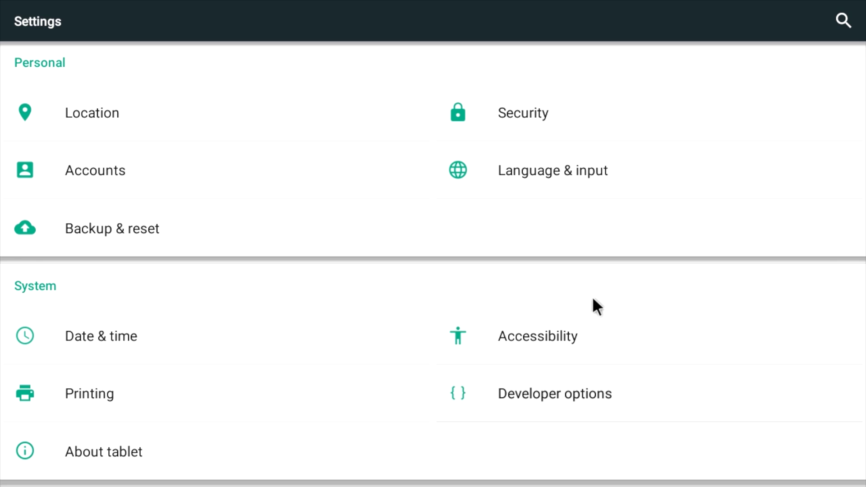
{"action": "key", "text": "Return"}
{"action": "scroll", "coordinate": [593, 299], "scroll_direction": "down", "scroll_amount": 15}
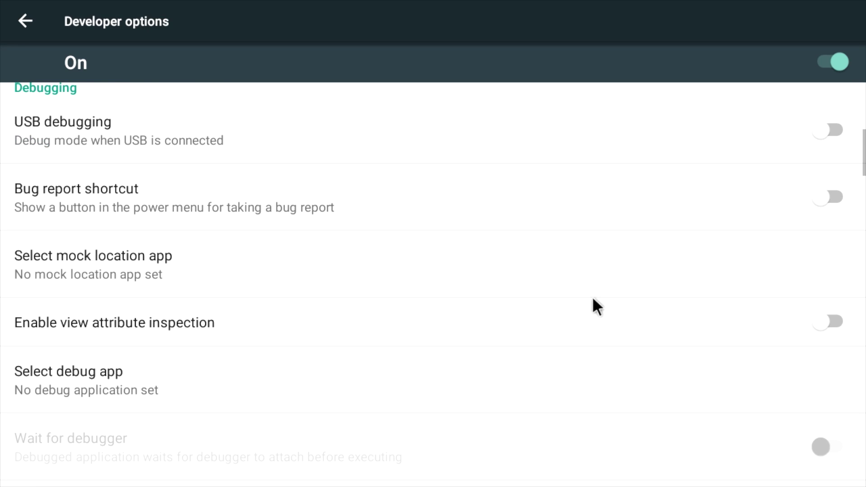
{"action": "scroll", "coordinate": [593, 298], "scroll_direction": "down", "scroll_amount": 10}
{"action": "scroll", "coordinate": [593, 298], "scroll_direction": "up", "scroll_amount": 3}
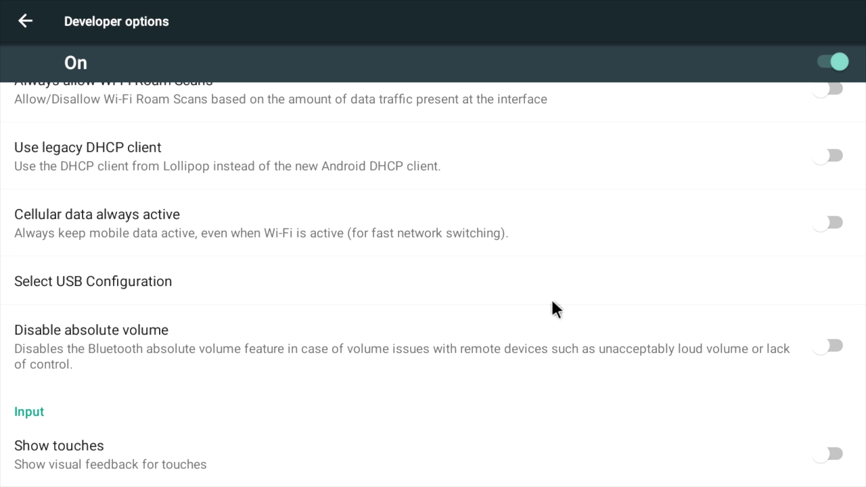
{"action": "scroll", "coordinate": [552, 301], "scroll_direction": "up", "scroll_amount": 8}
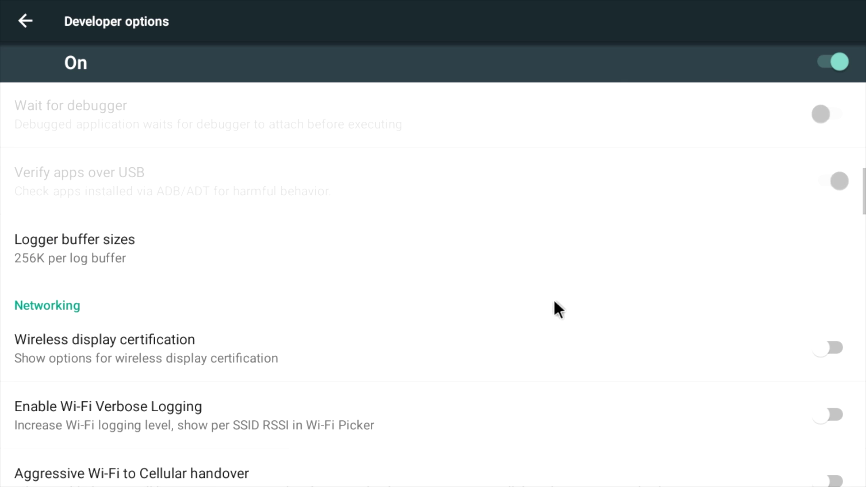
{"action": "scroll", "coordinate": [554, 301], "scroll_direction": "up", "scroll_amount": 5}
{"action": "scroll", "coordinate": [555, 301], "scroll_direction": "down", "scroll_amount": 3}
{"action": "scroll", "coordinate": [555, 299], "scroll_direction": "down", "scroll_amount": 1}
{"action": "scroll", "coordinate": [554, 299], "scroll_direction": "up", "scroll_amount": 6}
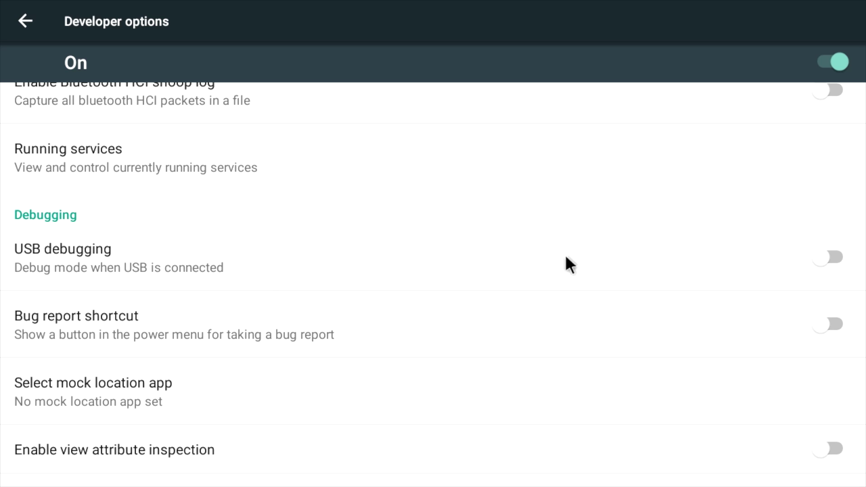
{"action": "left_click", "coordinate": [832, 251]}
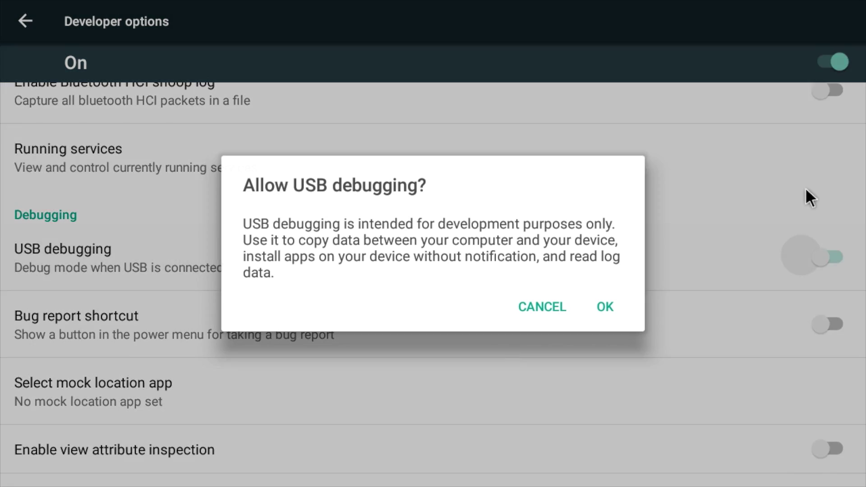
{"action": "left_click", "coordinate": [603, 307]}
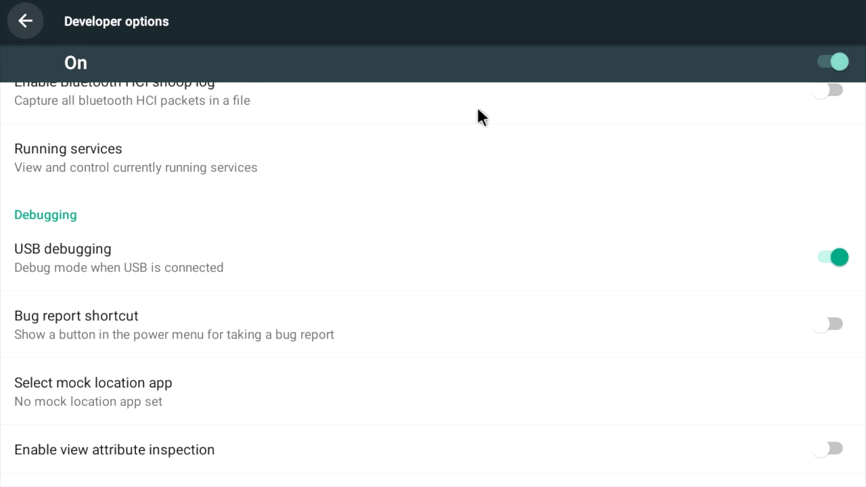
- Return to the main Settings list and open Wi-Fi, connected to HIDE YO KIDS HIDE YO WIFI
{"action": "key", "text": "Escape"}
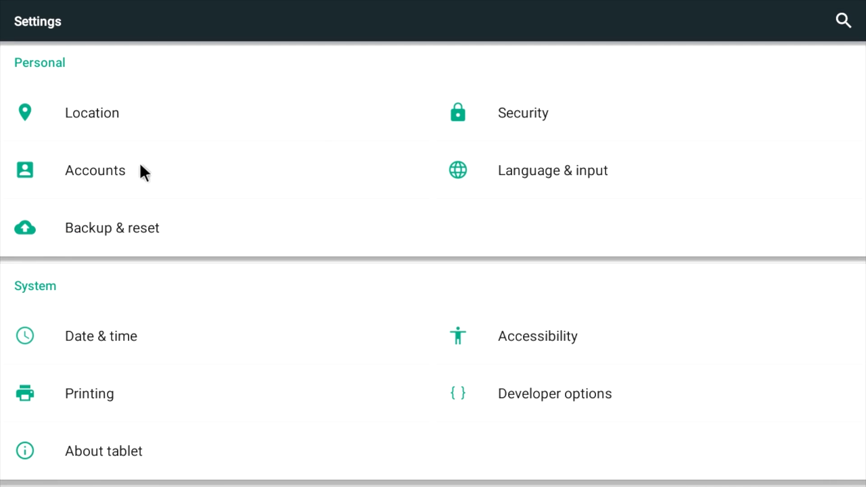
{"action": "scroll", "coordinate": [150, 167], "scroll_direction": "up", "scroll_amount": 5}
{"action": "scroll", "coordinate": [155, 171], "scroll_direction": "down", "scroll_amount": 5}
{"action": "scroll", "coordinate": [241, 194], "scroll_direction": "up", "scroll_amount": 5}
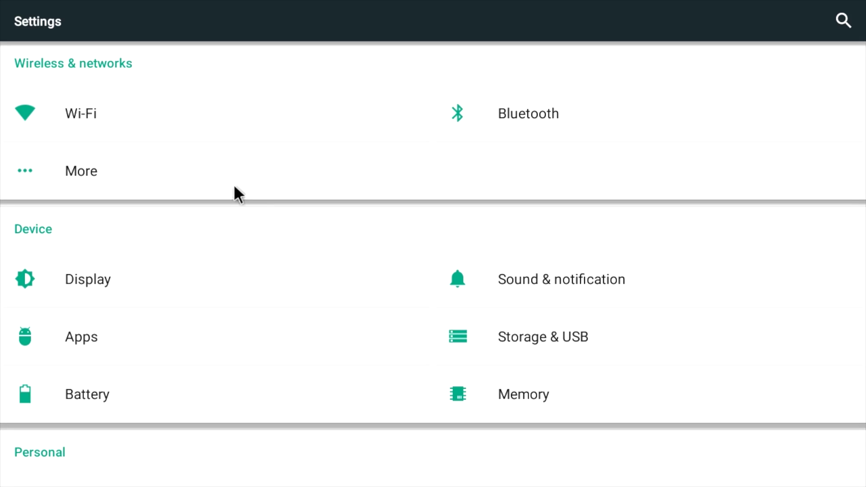
{"action": "left_click", "coordinate": [102, 105]}
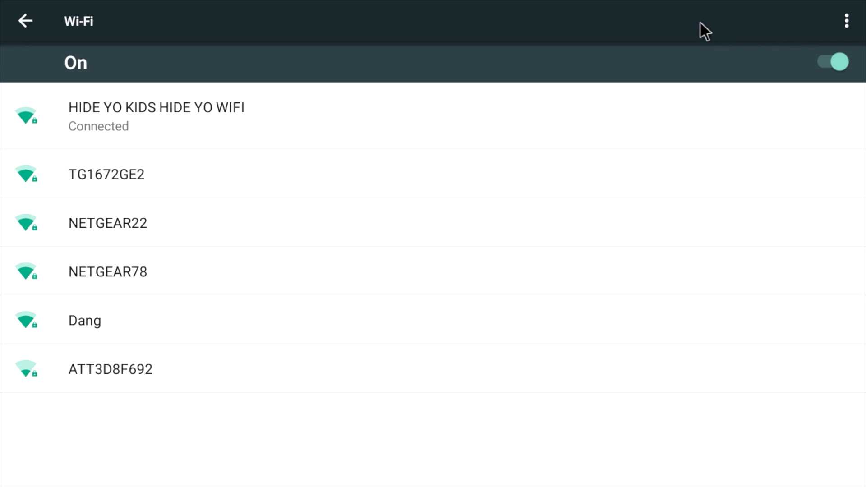
- Show Advanced Wi-Fi from the overflow menu to read IP address 192.168.10.129
{"action": "left_click", "coordinate": [847, 20]}
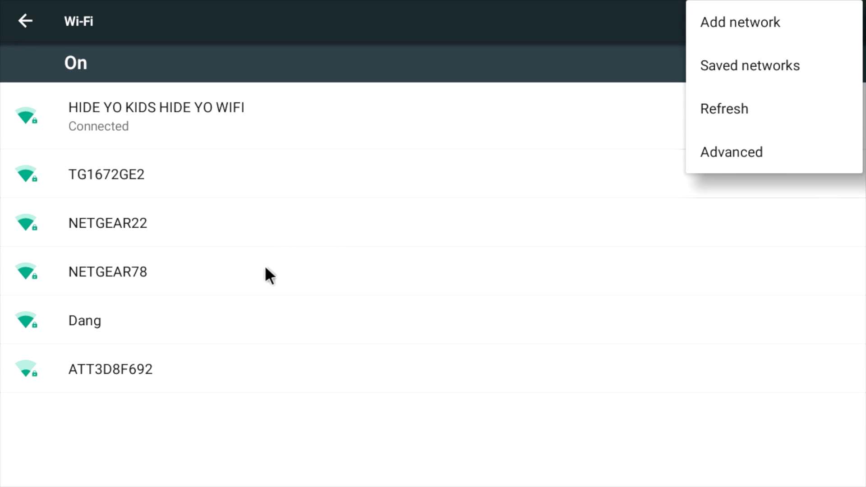
{"action": "left_click", "coordinate": [735, 158]}
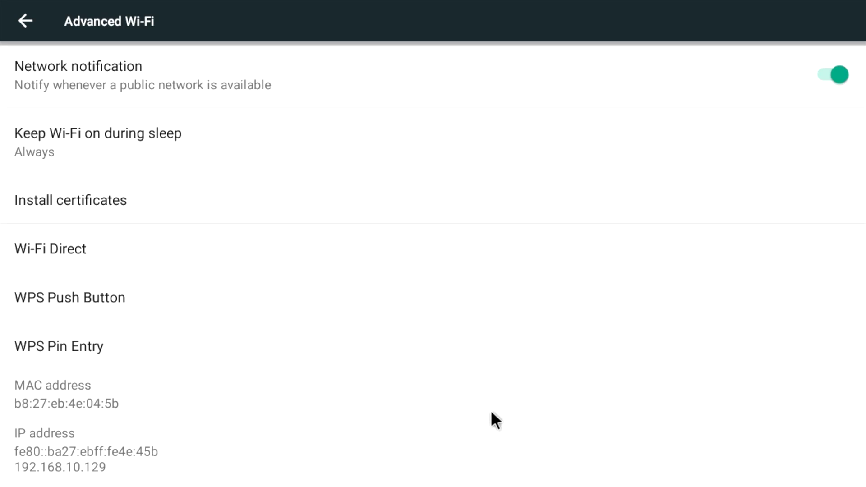
- Back out of Advanced Wi-Fi and the Wi-Fi list to leave Settings
{"action": "left_click", "coordinate": [33, 18]}
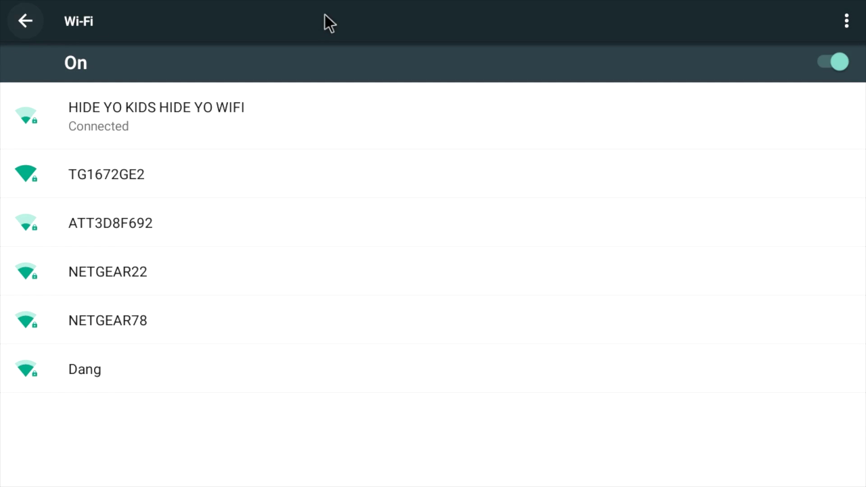
{"action": "key", "text": "Escape"}
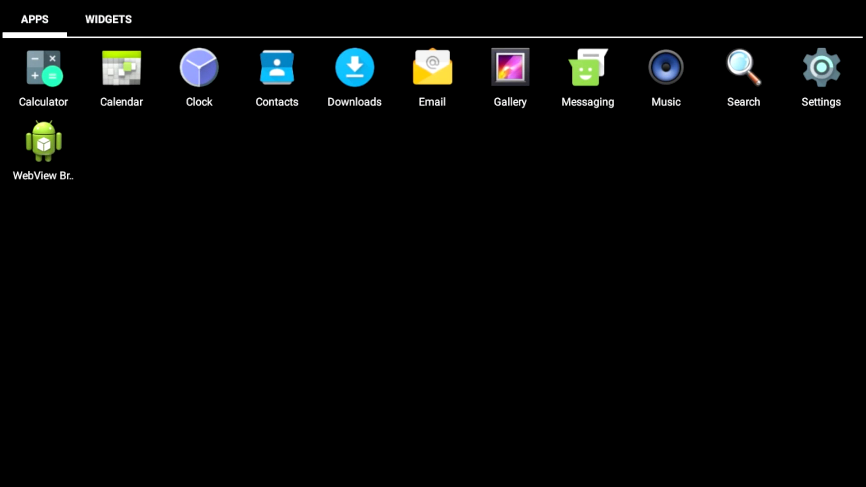
- Drag the Gallery icon from the app drawer onto the home screen
{"action": "left_click_drag", "start_coordinate": [510, 67], "coordinate": [370, 337]}
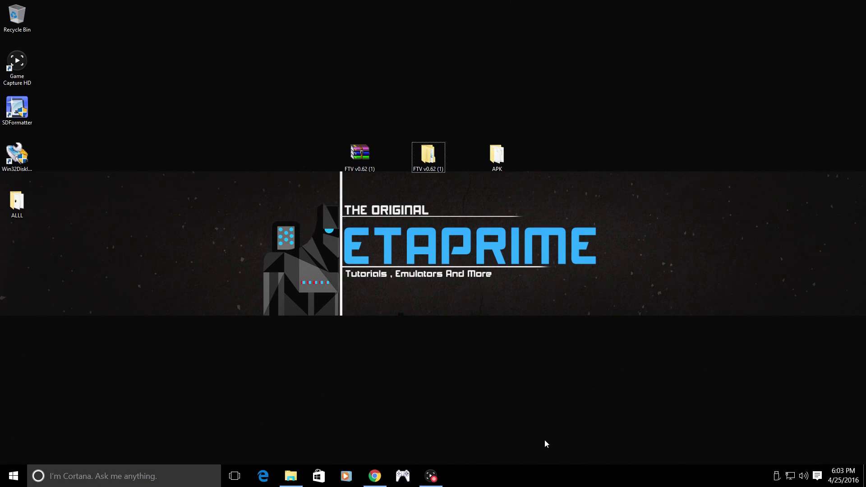
- Check the desktop APK folder, then bring back the Fire TV Utility App page in Chrome
{"action": "double_click", "coordinate": [496, 155]}
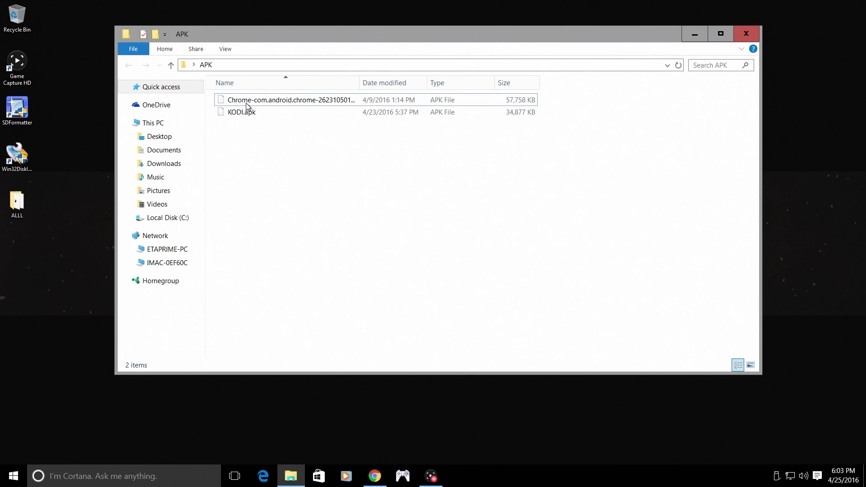
{"action": "left_click", "coordinate": [693, 32]}
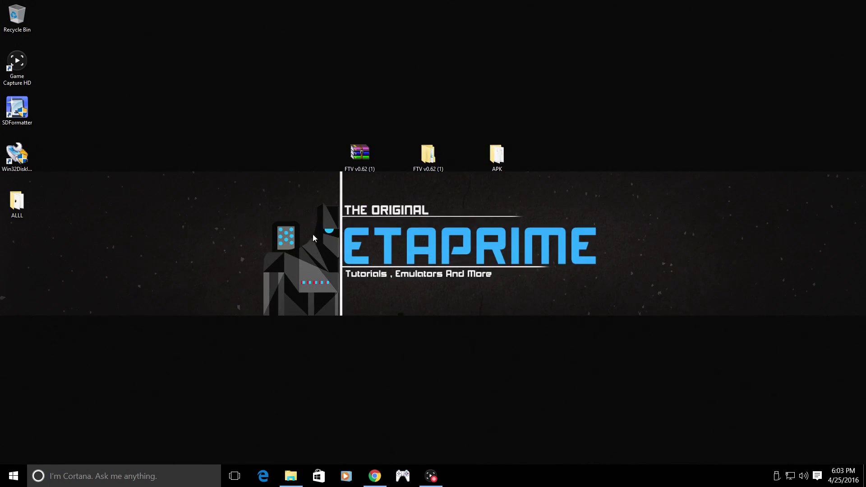
{"action": "left_click", "coordinate": [374, 468]}
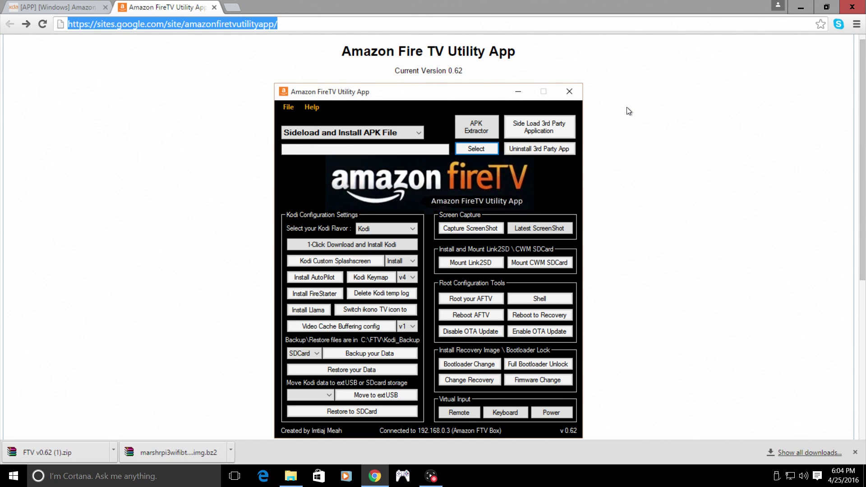
- Scroll the Fire TV Utility App page down and back up to review version 0.62
{"action": "scroll", "coordinate": [640, 152], "scroll_direction": "down", "scroll_amount": 2}
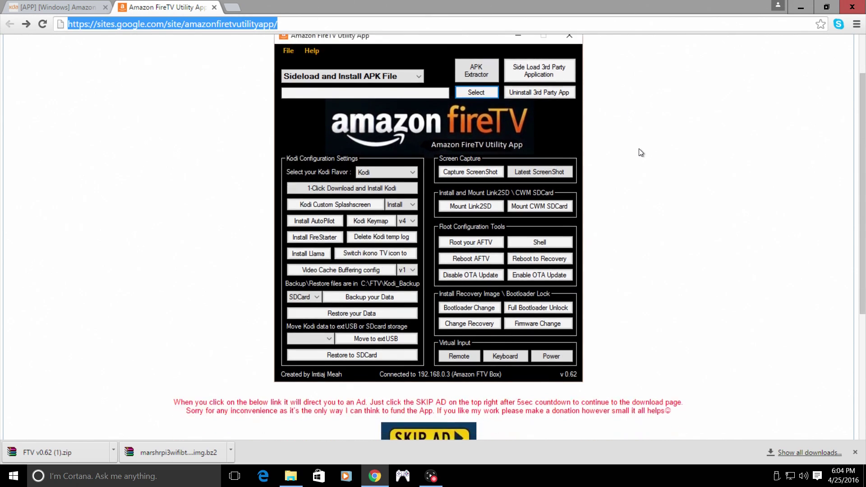
{"action": "scroll", "coordinate": [641, 153], "scroll_direction": "up", "scroll_amount": 2}
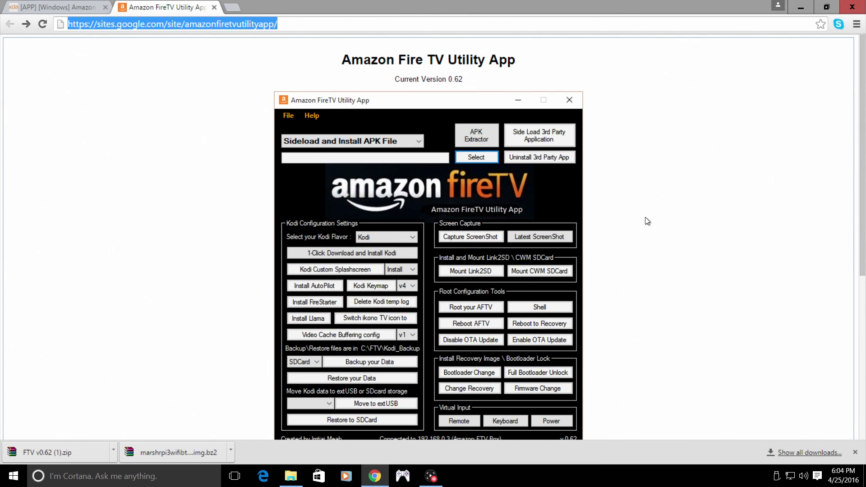
- Minimize Chrome and open the FTV v0.62 (1) > FTV folder from the desktop
{"action": "left_click", "coordinate": [799, 6]}
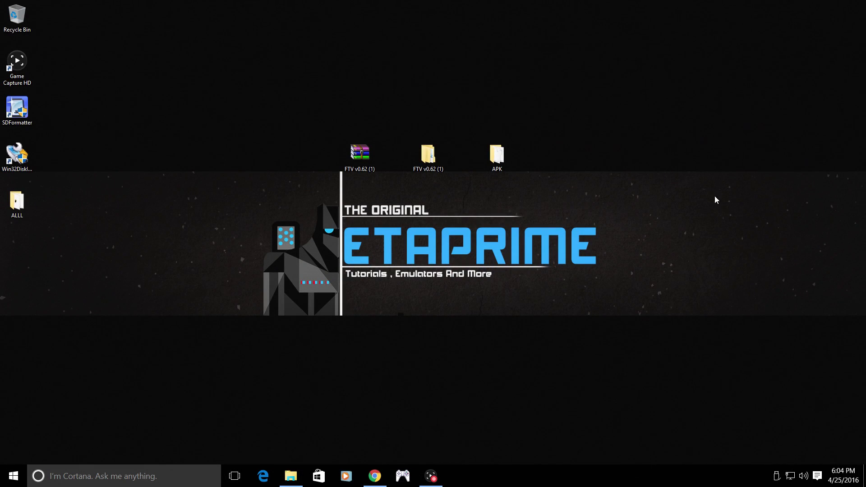
{"action": "double_click", "coordinate": [434, 162]}
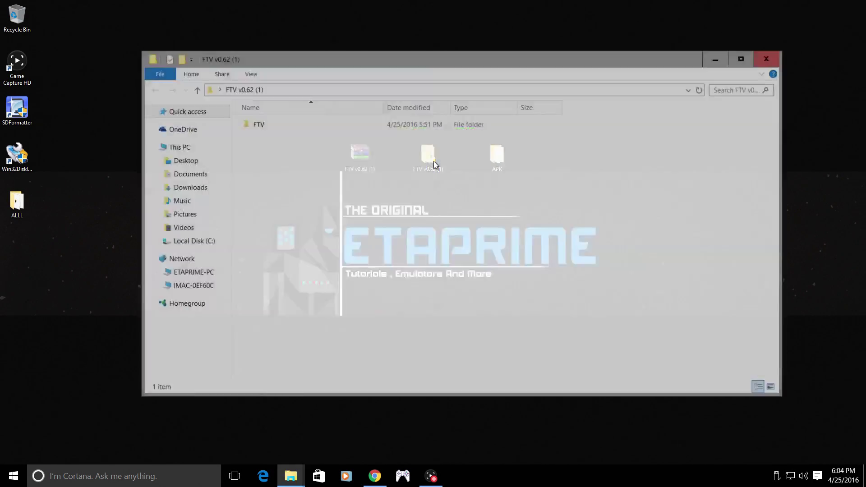
{"action": "double_click", "coordinate": [265, 124]}
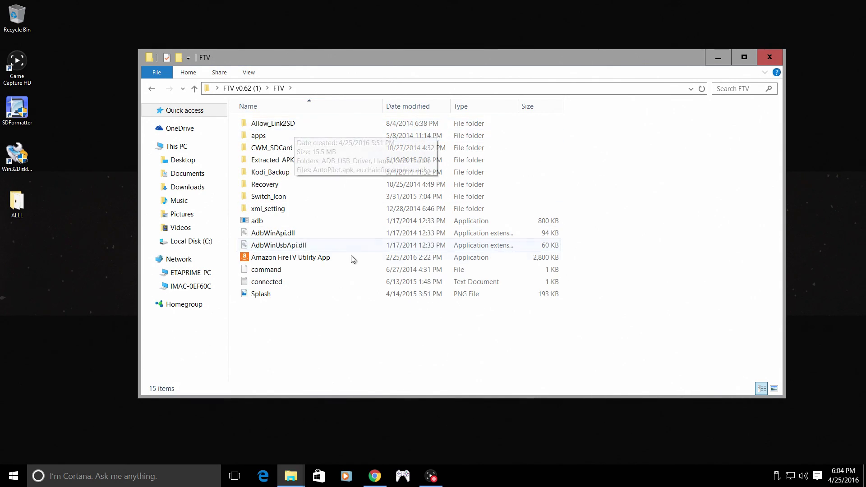
- Run adb, then the Amazon FireTV Utility App, accepting both security warnings
{"action": "double_click", "coordinate": [257, 222]}
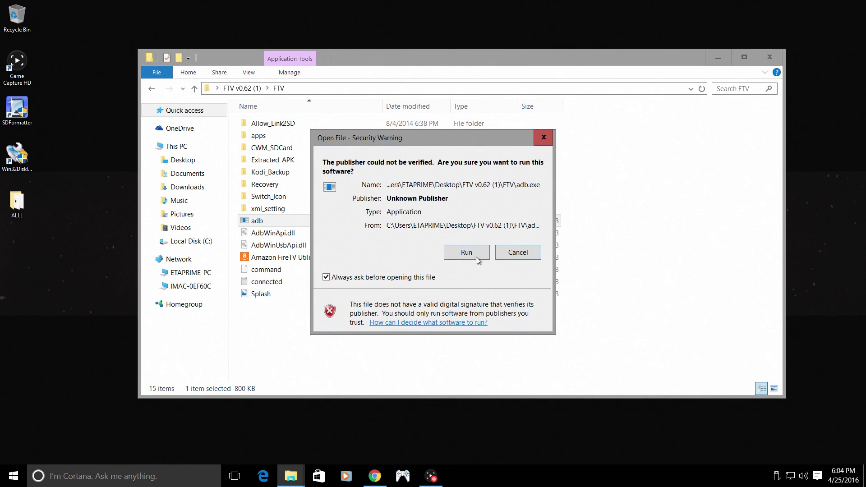
{"action": "left_click", "coordinate": [472, 256]}
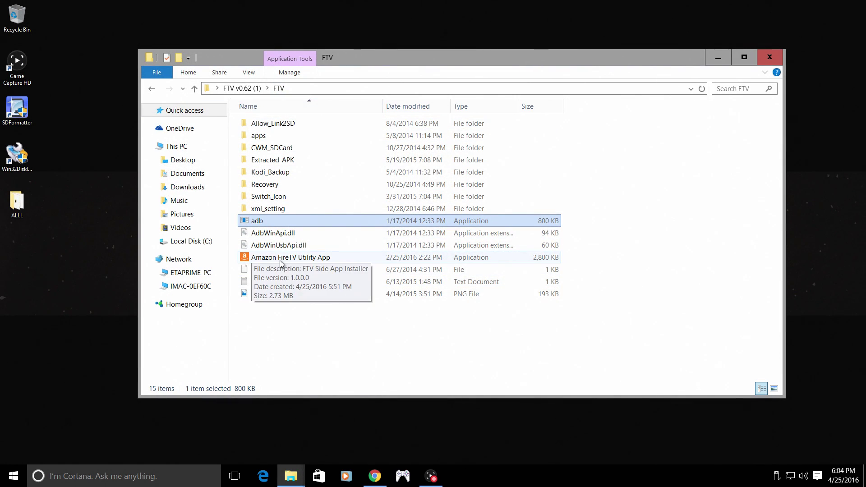
{"action": "double_click", "coordinate": [311, 261]}
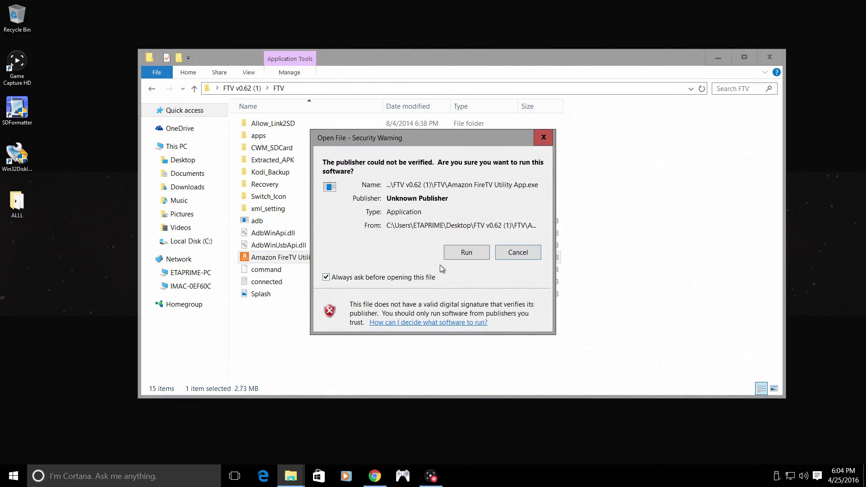
{"action": "left_click", "coordinate": [507, 251]}
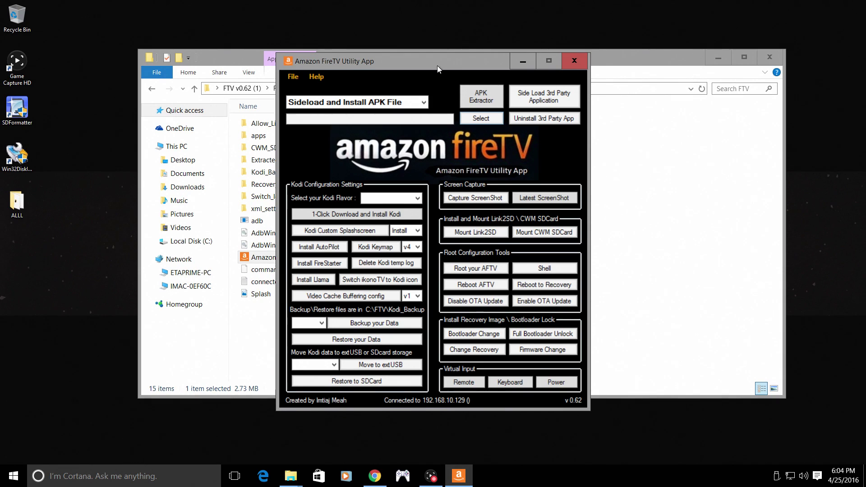
- Confirm the utility's saved device IP is 192.168.10.129 and save the settings
{"action": "left_click_drag", "start_coordinate": [437, 63], "coordinate": [445, 44]}
{"action": "left_click", "coordinate": [299, 58]}
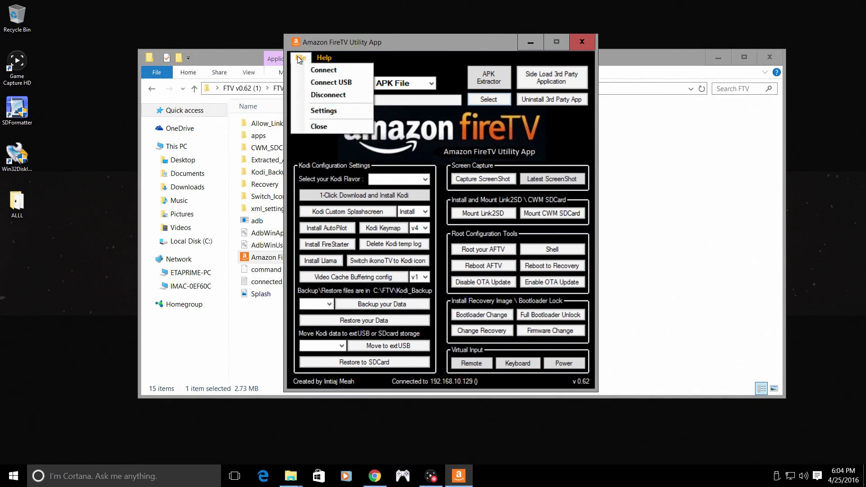
{"action": "left_click", "coordinate": [321, 110]}
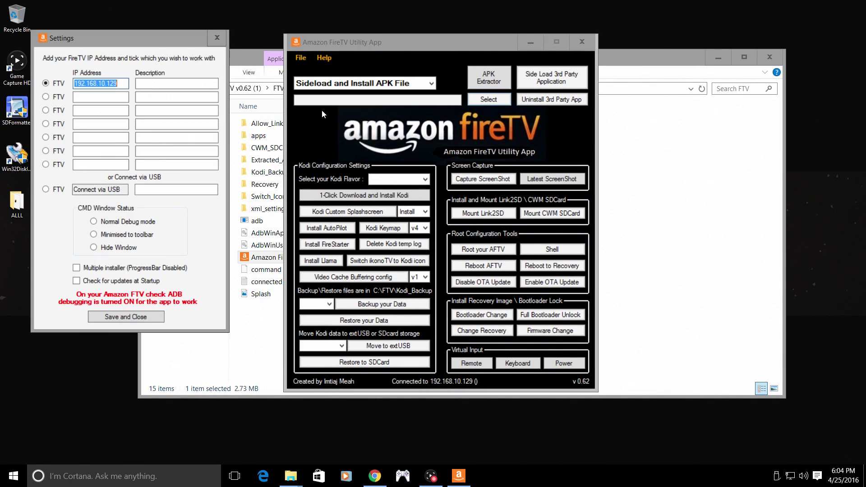
{"action": "left_click_drag", "start_coordinate": [140, 44], "coordinate": [409, 80]}
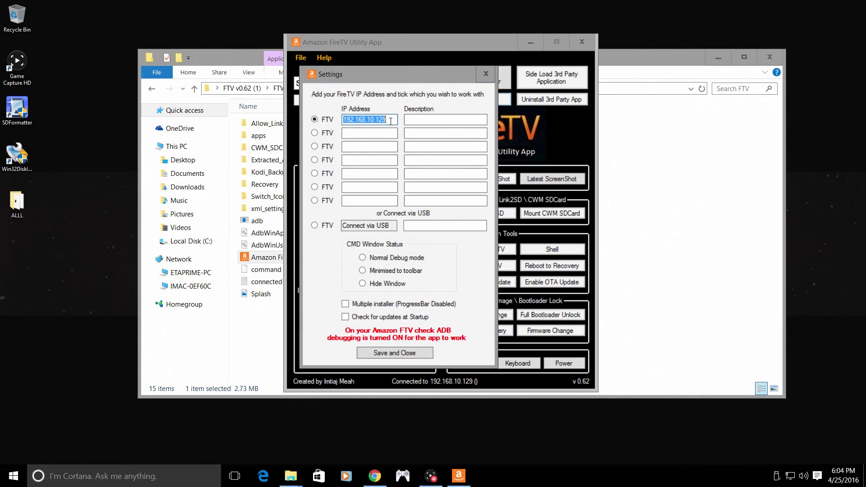
{"action": "left_click", "coordinate": [391, 120]}
{"action": "left_click", "coordinate": [399, 351]}
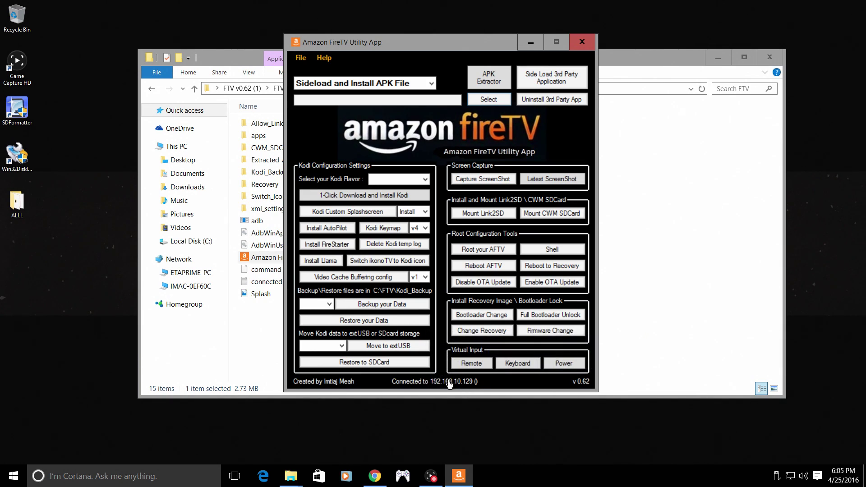
- Recheck the connection settings, close them without changes, and close File Explorer
{"action": "left_click", "coordinate": [300, 58]}
{"action": "left_click", "coordinate": [325, 109]}
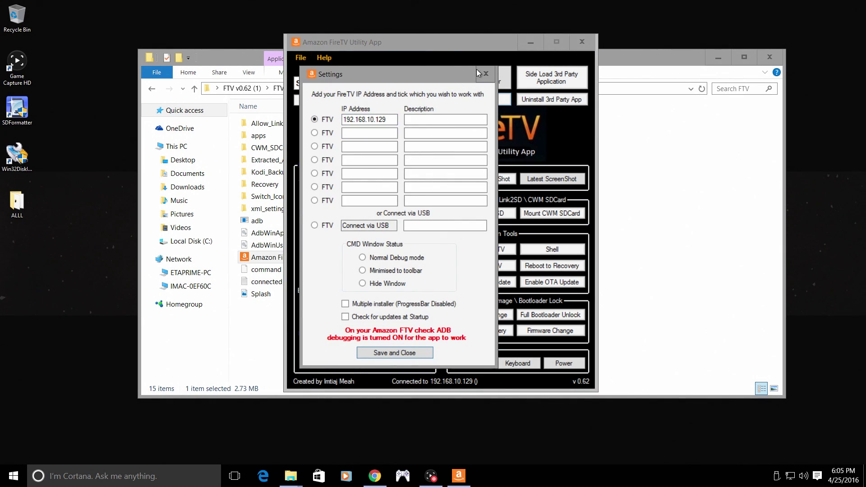
{"action": "left_click", "coordinate": [415, 354]}
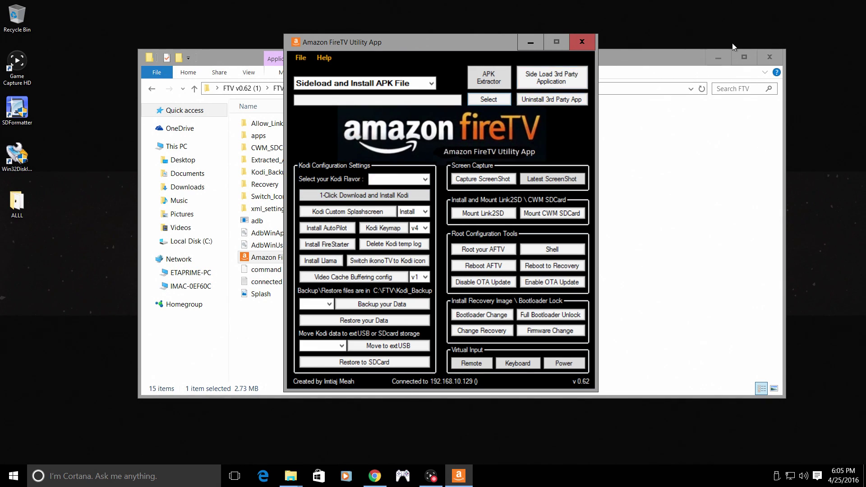
{"action": "left_click", "coordinate": [769, 57]}
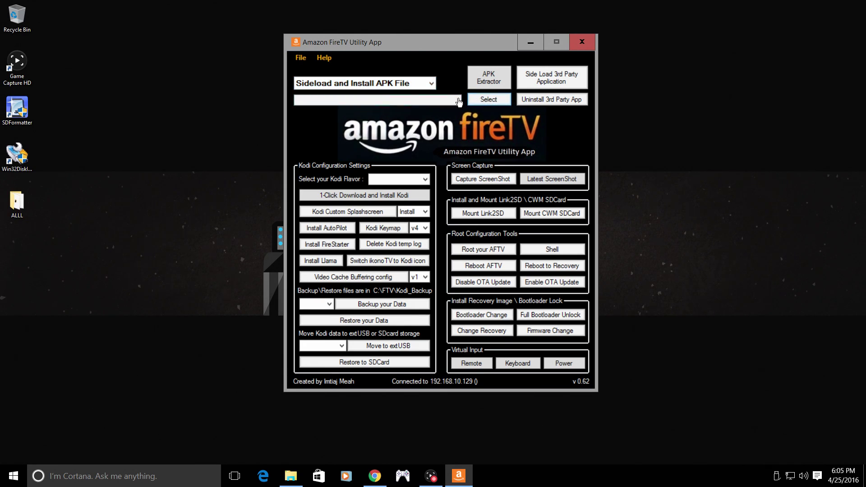
- Load KODI.apk from the Desktop's APK folder as the file to sideload
{"action": "left_click", "coordinate": [489, 99]}
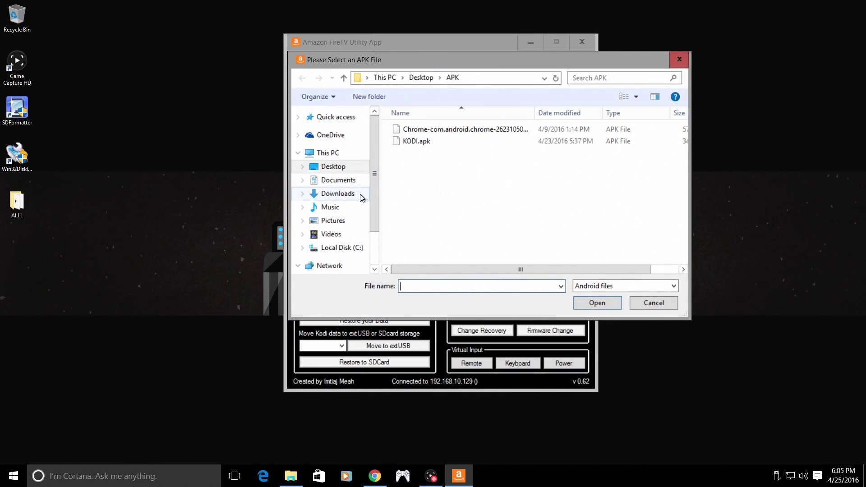
{"action": "left_click", "coordinate": [333, 166]}
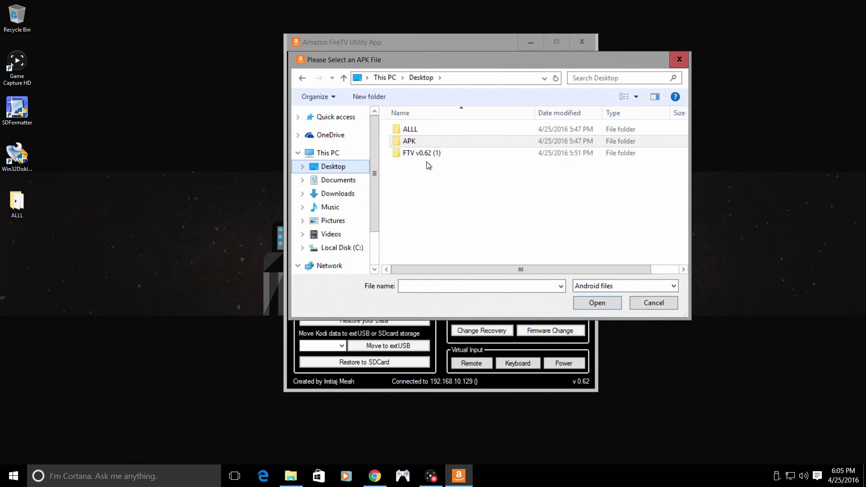
{"action": "double_click", "coordinate": [412, 140]}
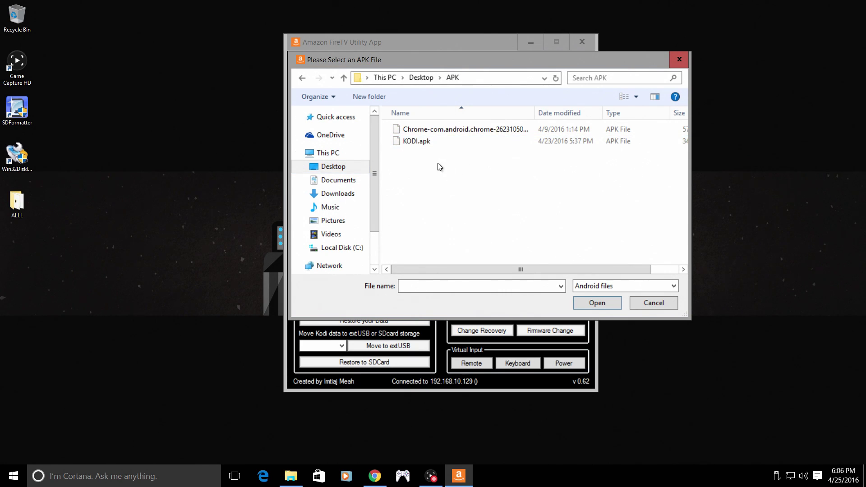
{"action": "left_click", "coordinate": [415, 142]}
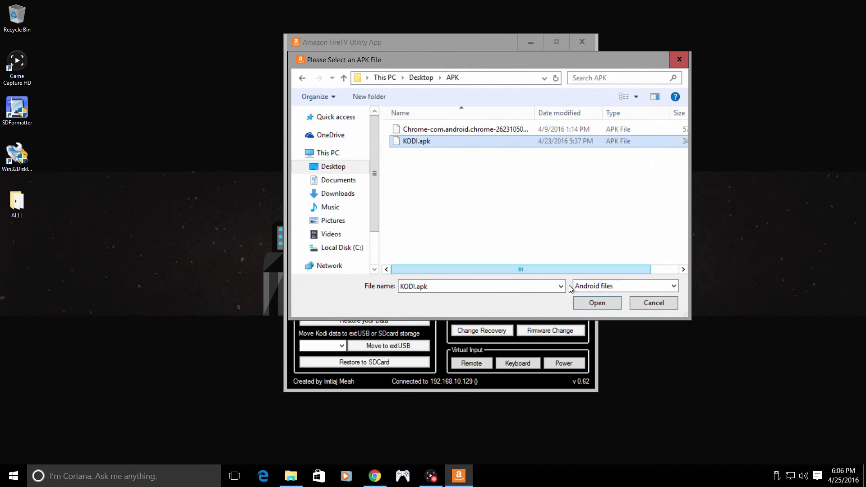
{"action": "left_click", "coordinate": [582, 302]}
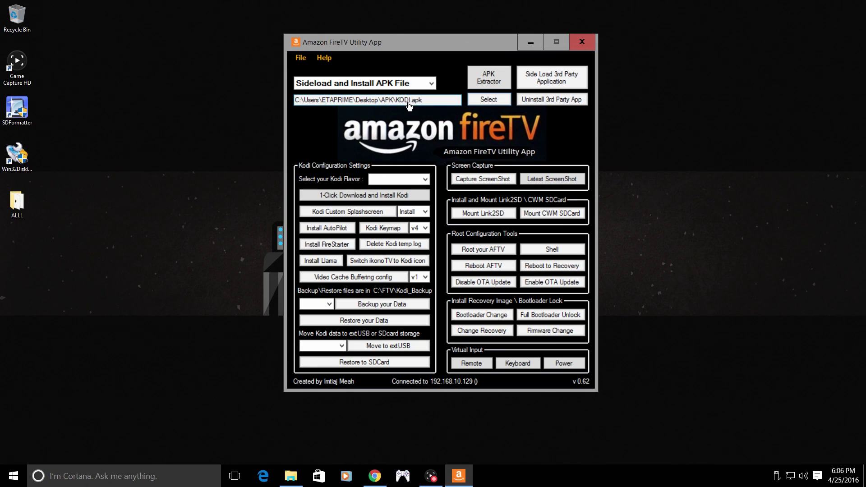
- Sideload KODI.apk onto the Raspberry Pi at 192.168.10.129 and let the install finish
{"action": "left_click", "coordinate": [549, 85]}
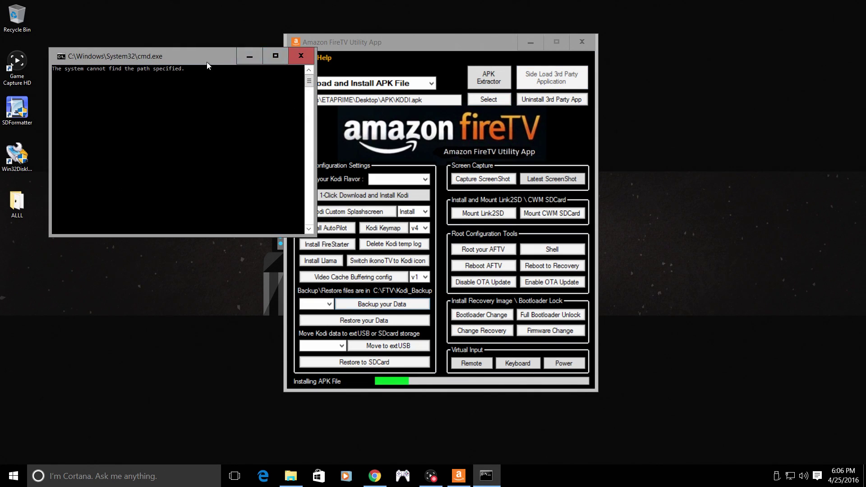
{"action": "left_click_drag", "start_coordinate": [206, 61], "coordinate": [449, 77]}
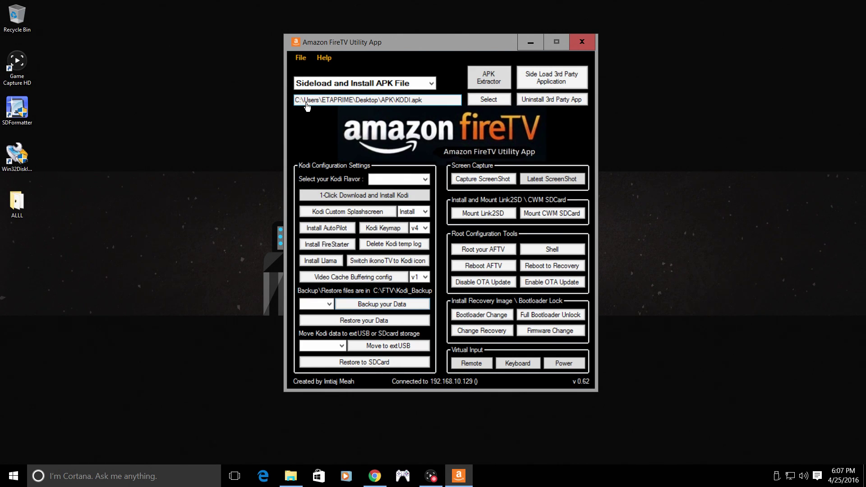
- Select the Chrome-com.android.chrome APK and sideload it onto the Raspberry Pi
{"action": "left_click", "coordinate": [502, 100]}
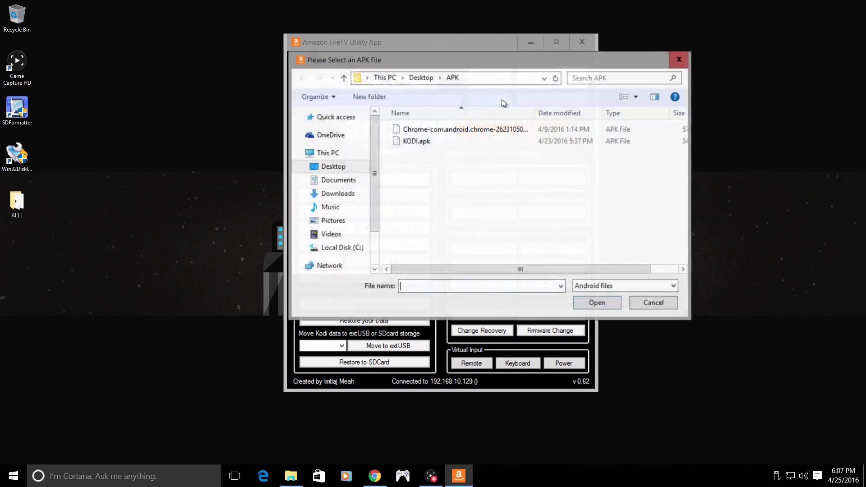
{"action": "left_click", "coordinate": [428, 130]}
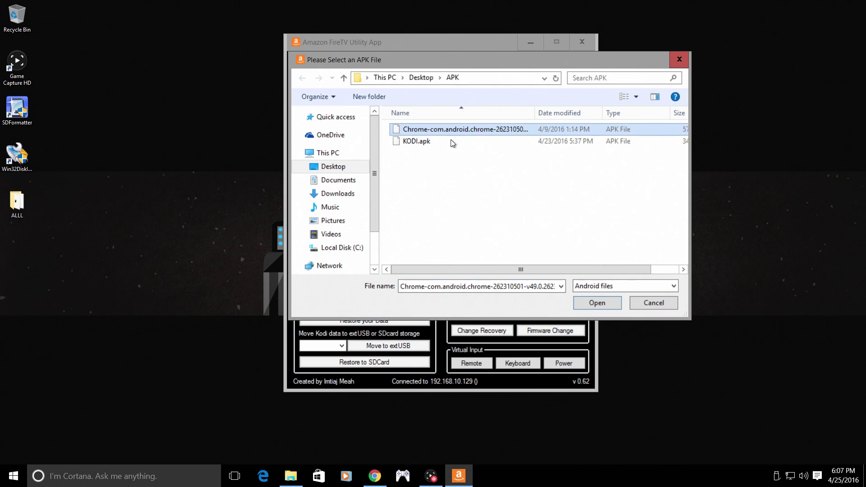
{"action": "left_click", "coordinate": [588, 306]}
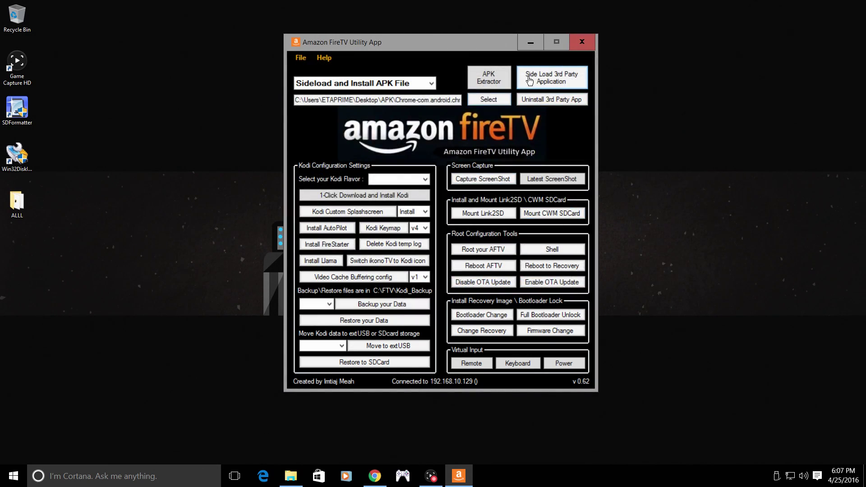
{"action": "left_click", "coordinate": [562, 81]}
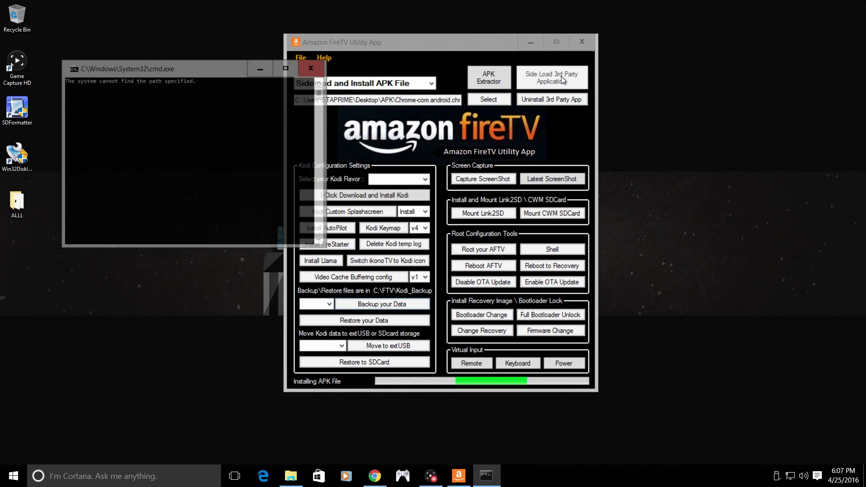
{"action": "left_click_drag", "start_coordinate": [240, 74], "coordinate": [470, 115]}
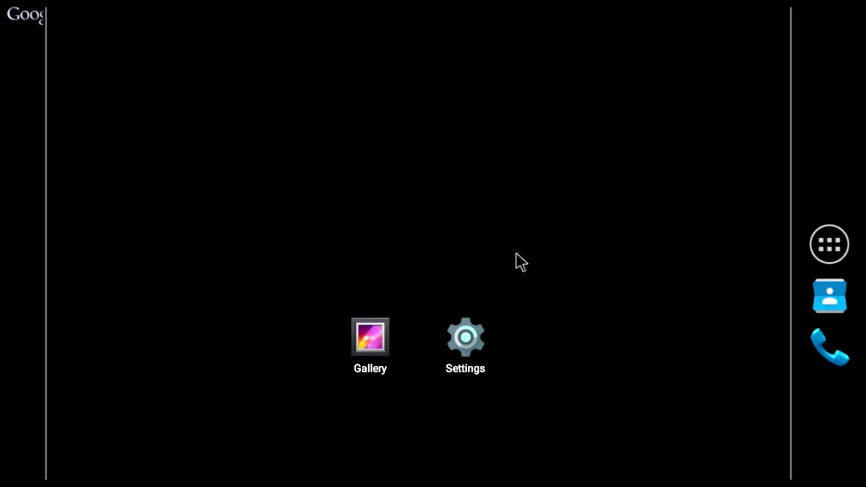
- Open the Android app drawer to see Kodi and Chrome among the installed apps
{"action": "left_click", "coordinate": [839, 245]}
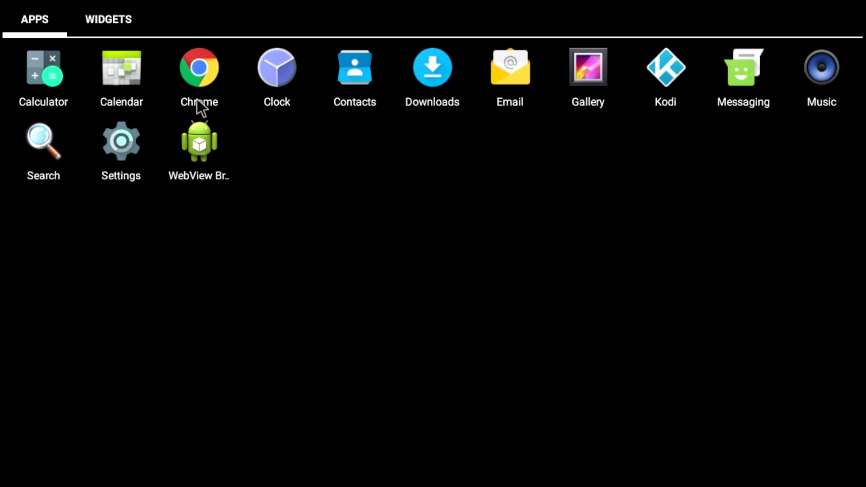